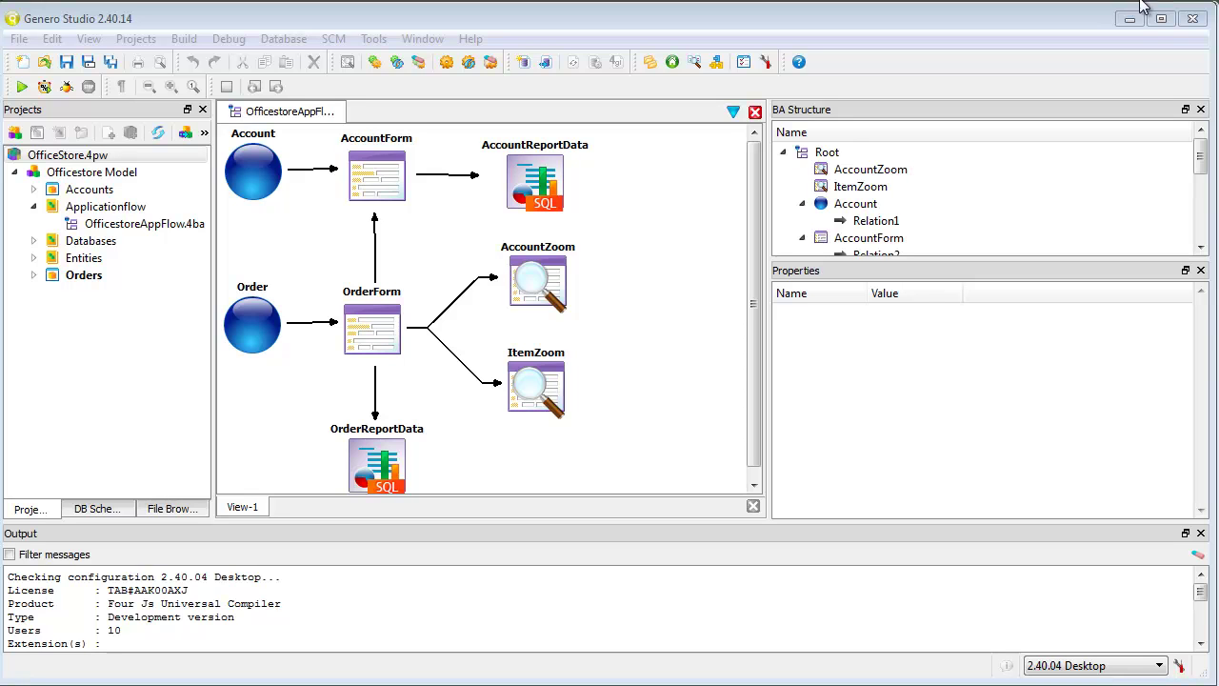
Switch to Windows Explorer and copy the full path of the dbapp template folder
left_click(1131, 20)
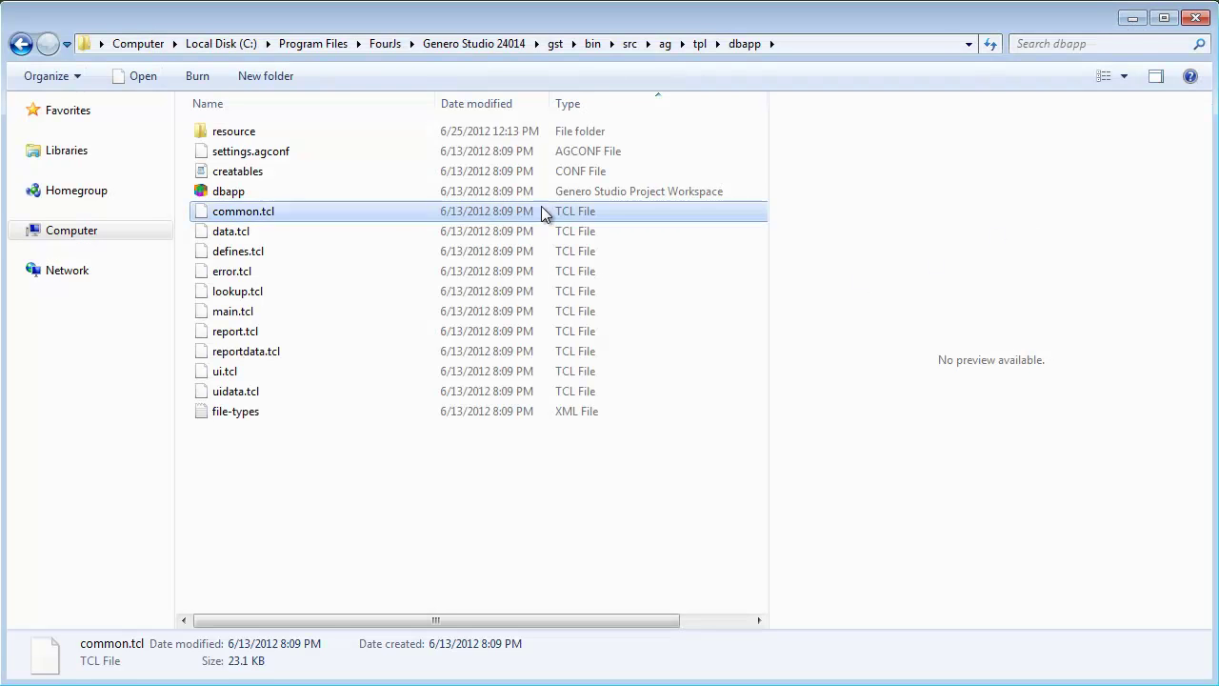
left_click(576, 46)
left_click(790, 43)
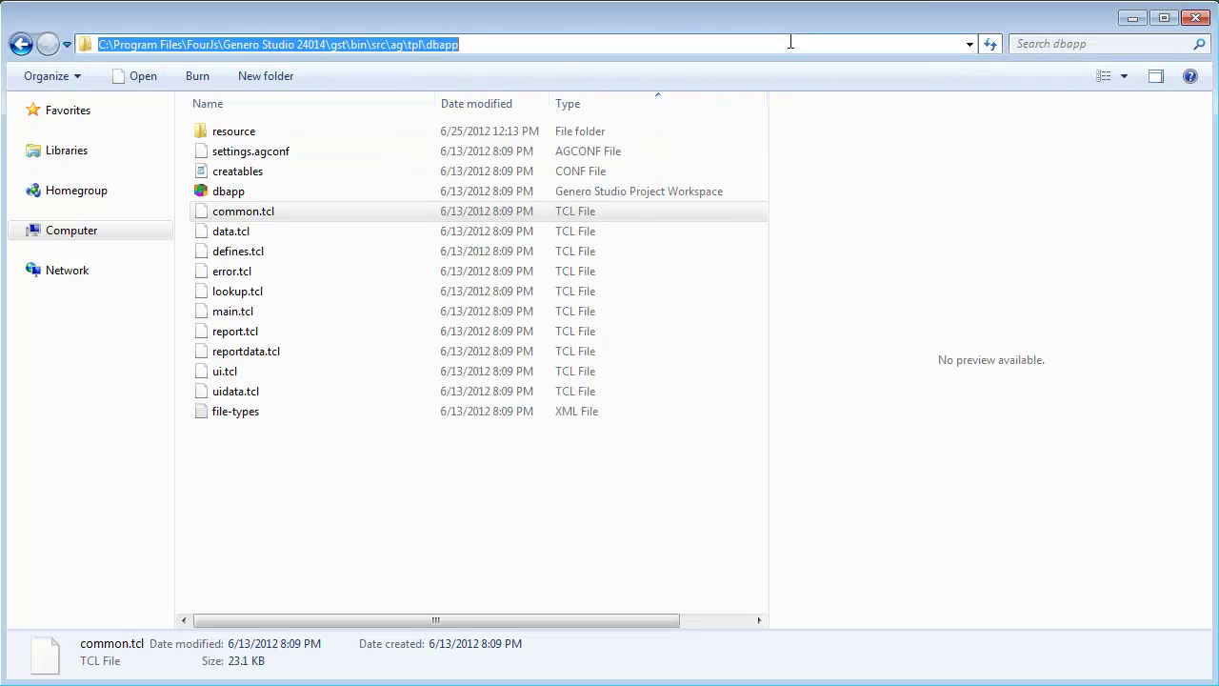
right_click(477, 45)
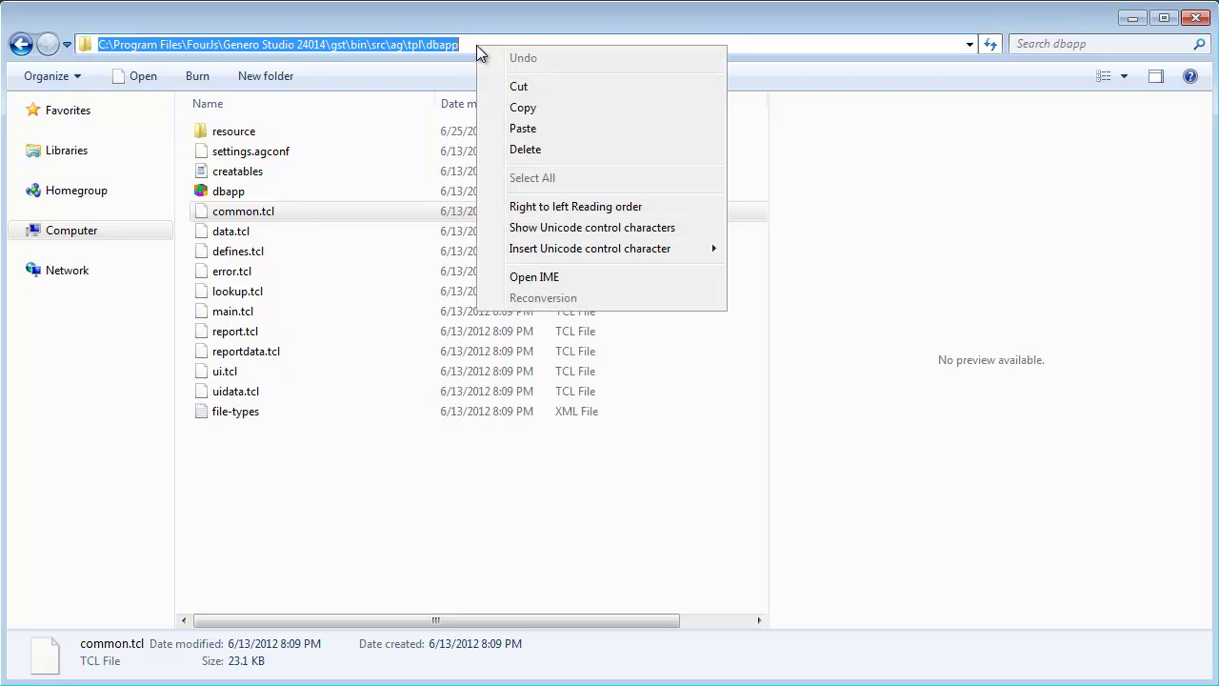
left_click(509, 103)
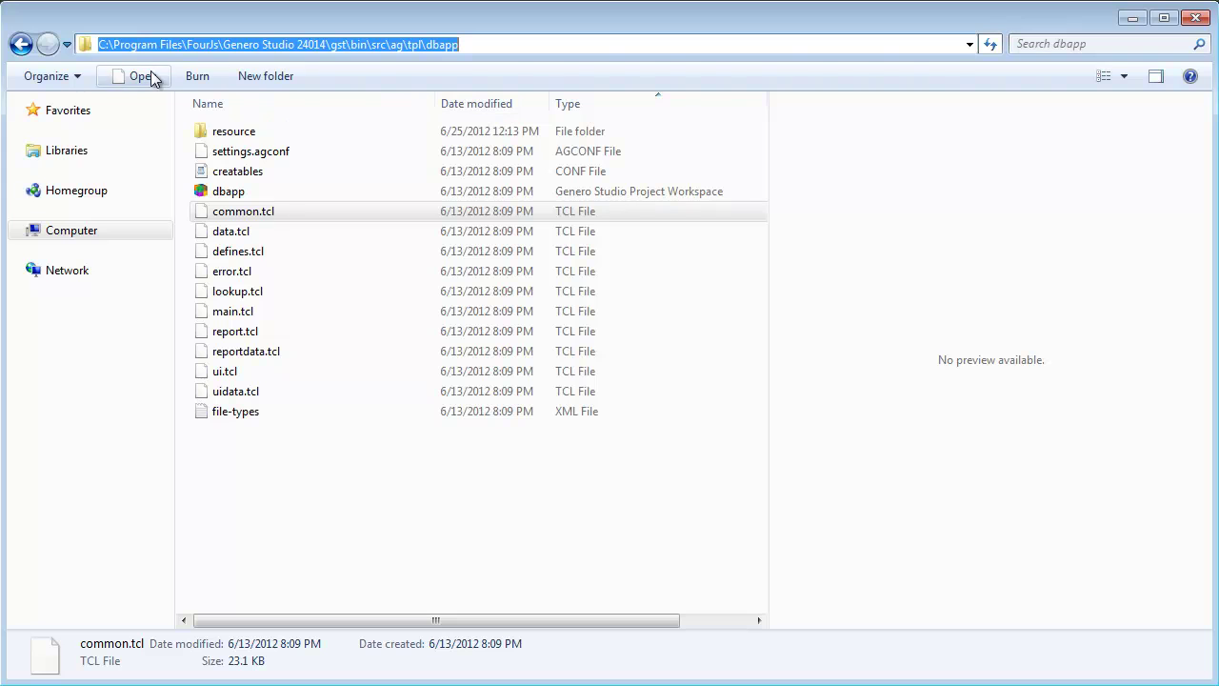
Go back to the parent tpl folder and create a new folder named customTemplate in it
left_click(21, 45)
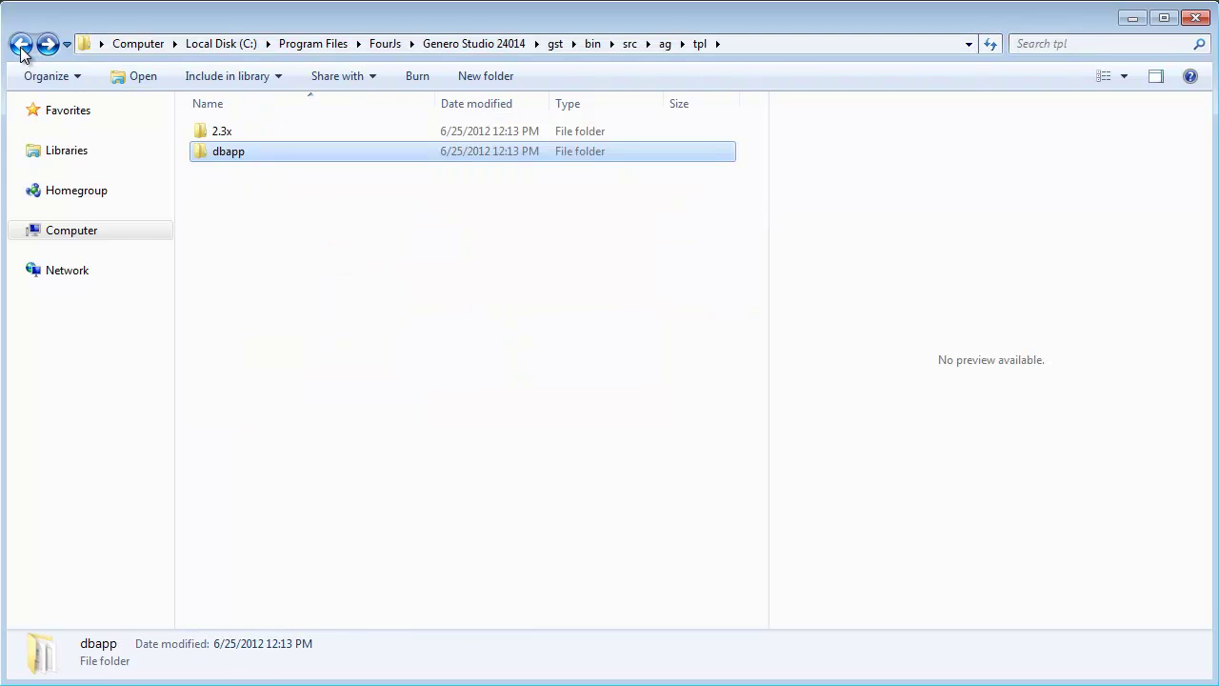
right_click(303, 217)
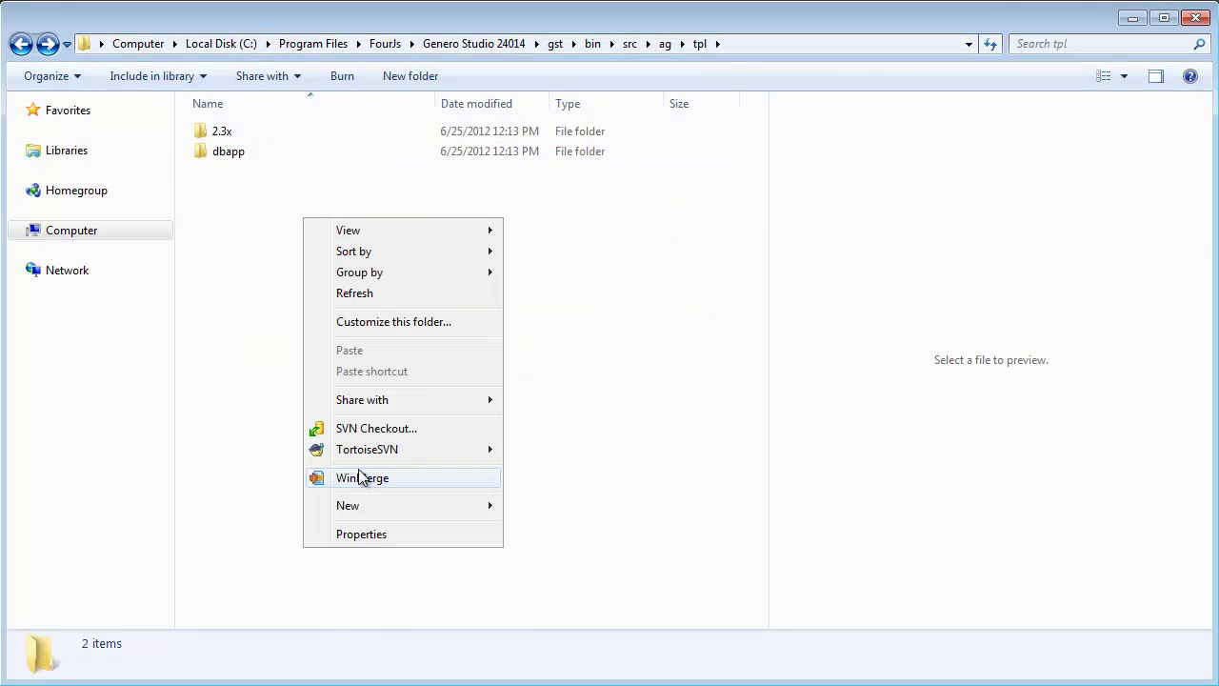
mouse_move(371, 506)
left_click(554, 509)
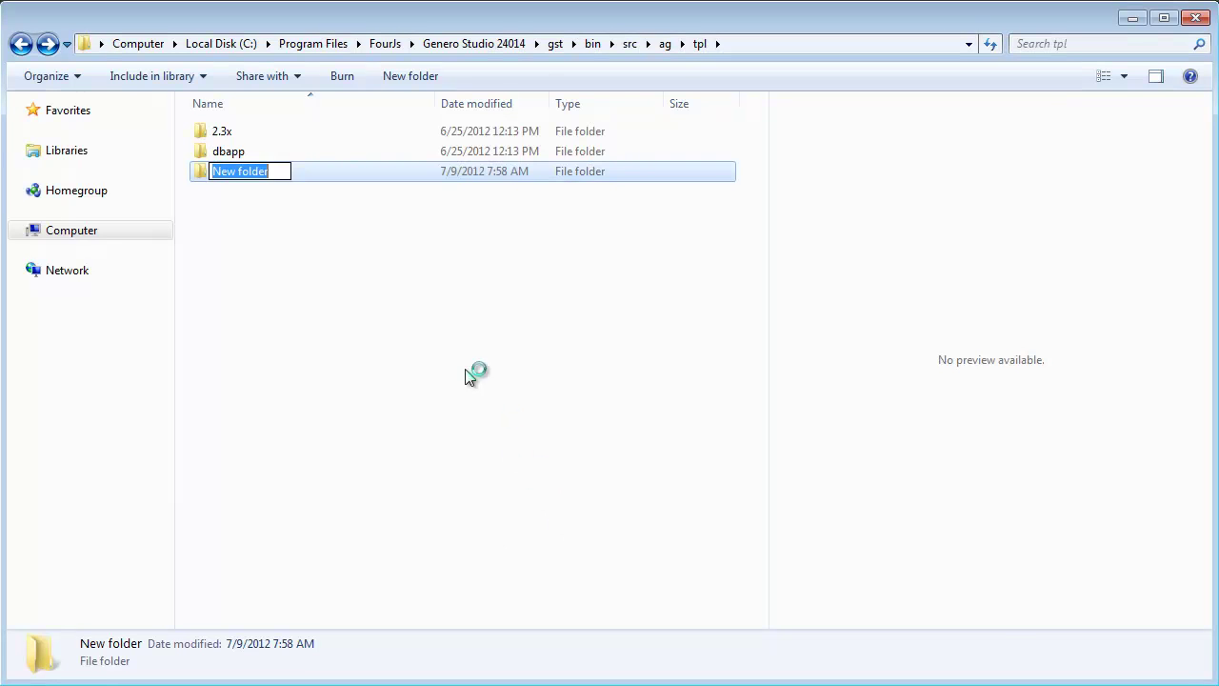
type("custom")
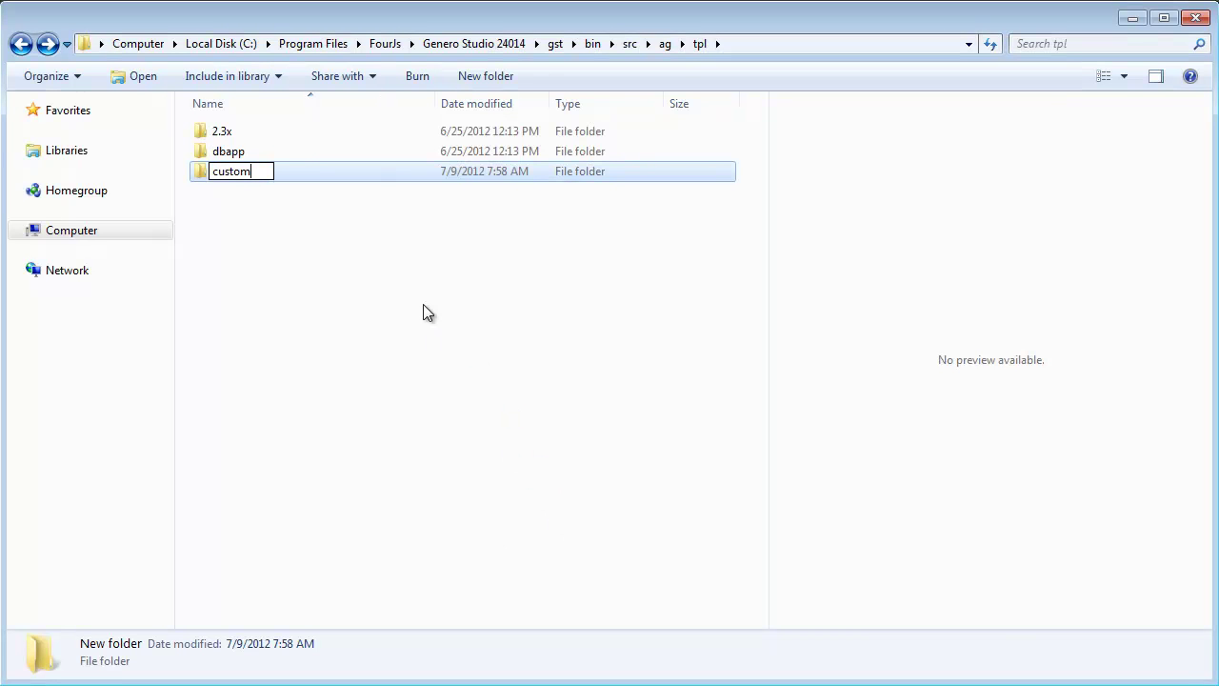
type("Template")
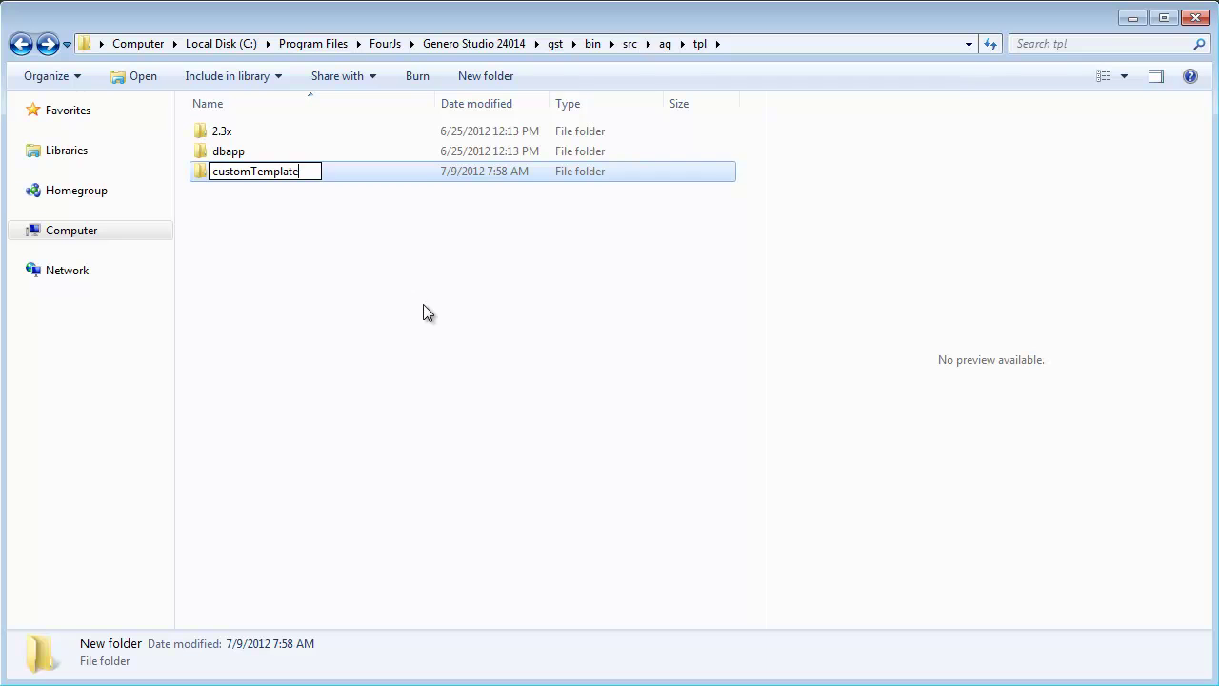
key("Escape")
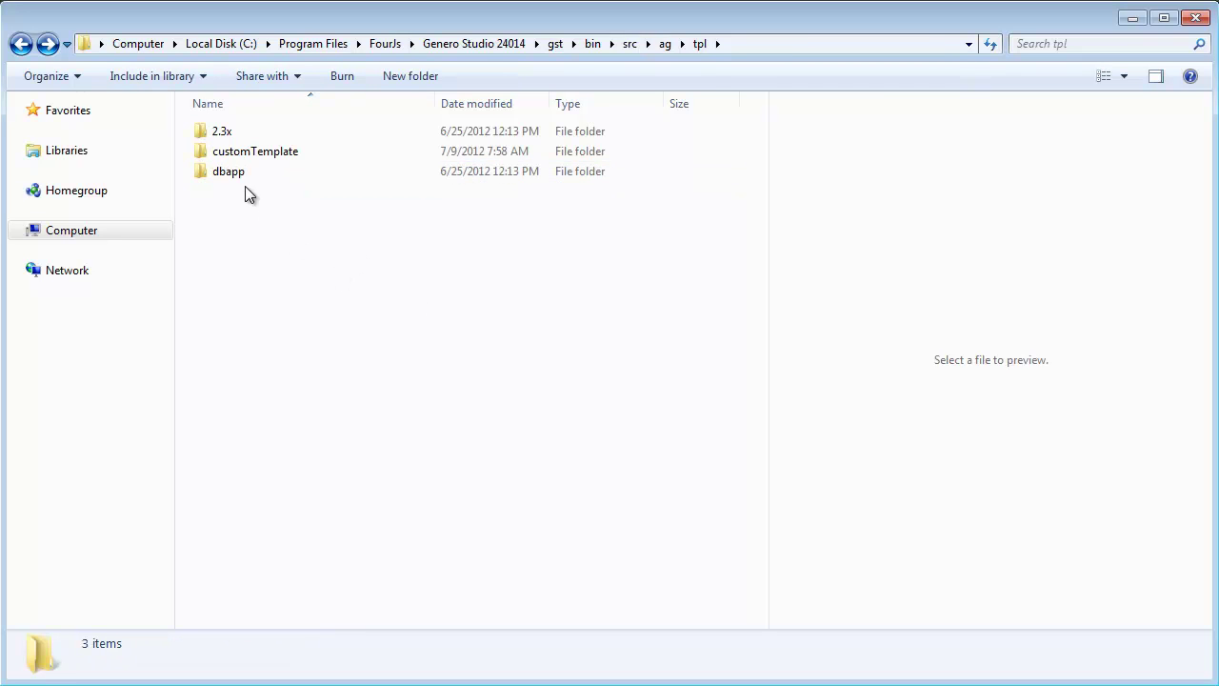
Paste the copied dbapp template files and resource folder into the customTemplate folder
double_click(248, 152)
key("ctrl+v")
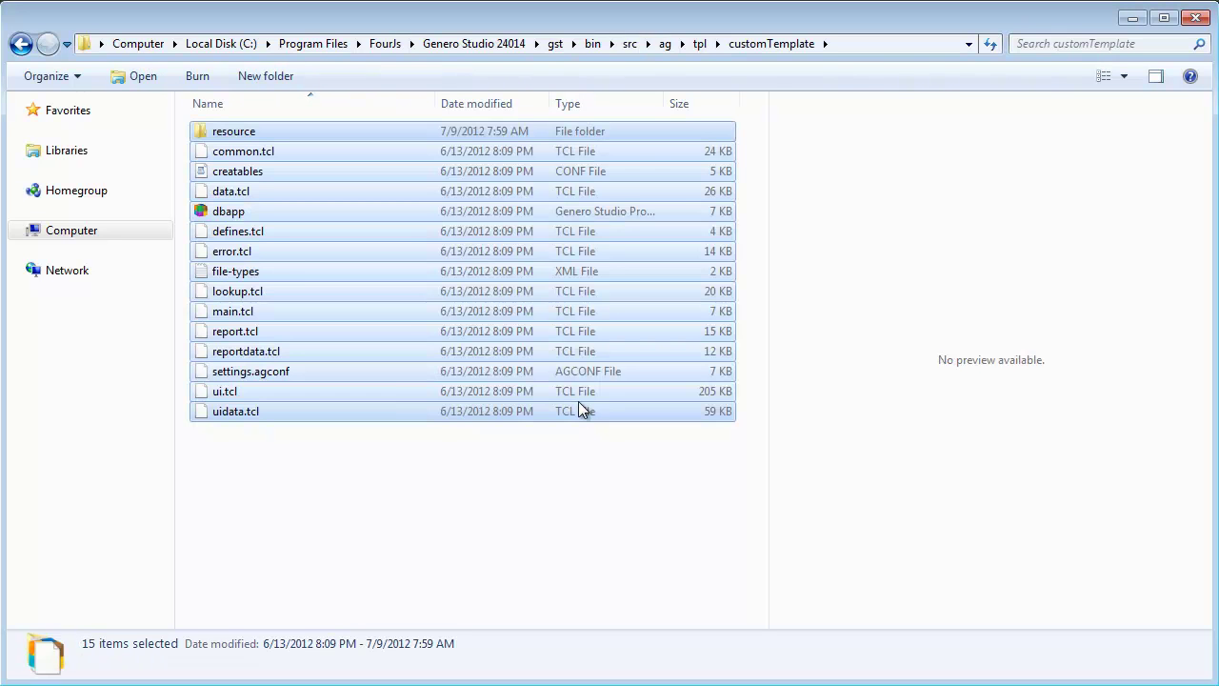
left_click(515, 492)
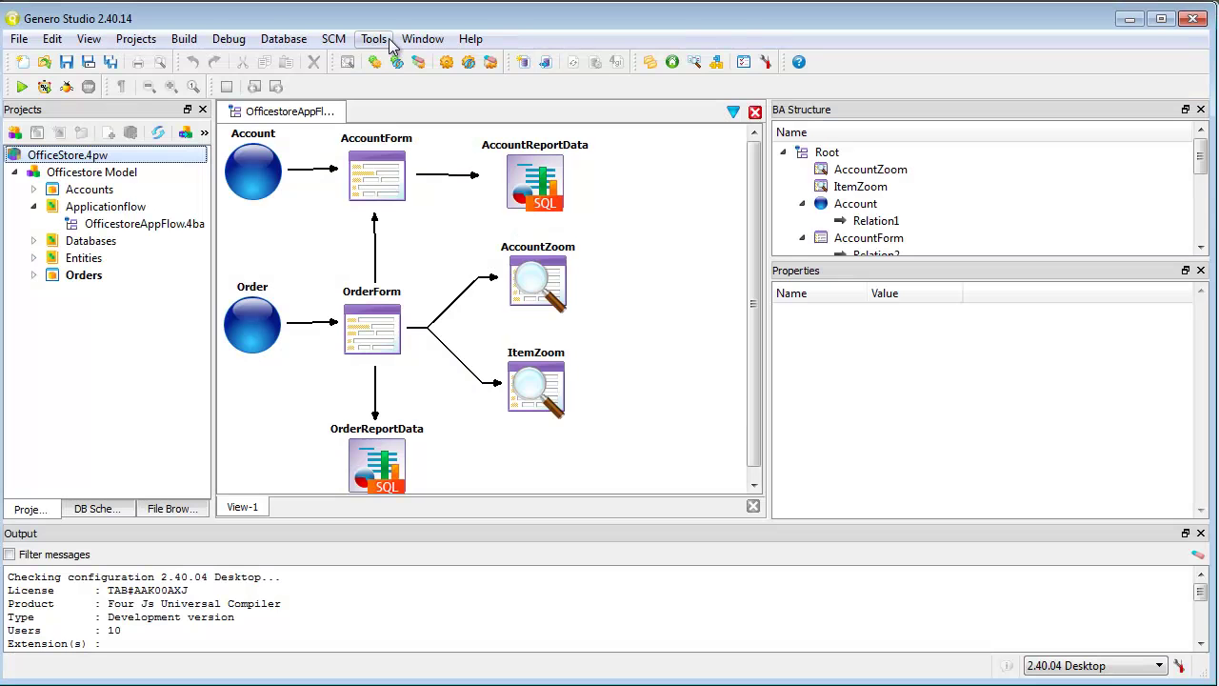
Open the Application Generator preferences in Genero Studio
left_click(374, 39)
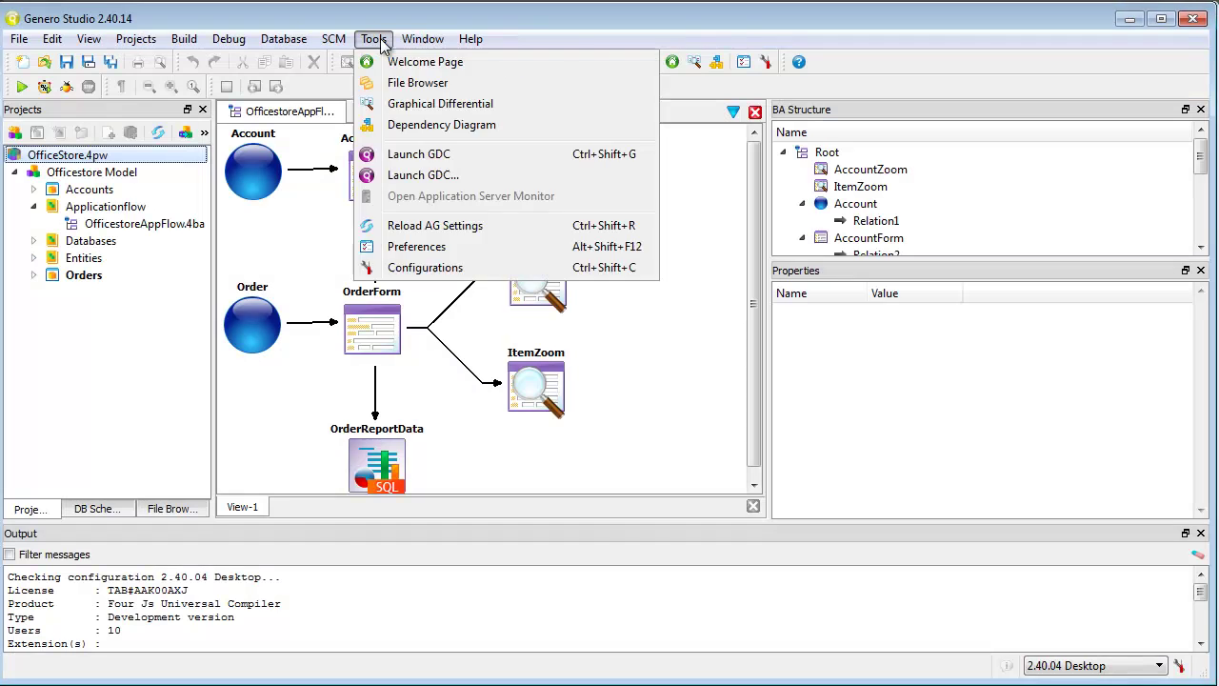
left_click(407, 244)
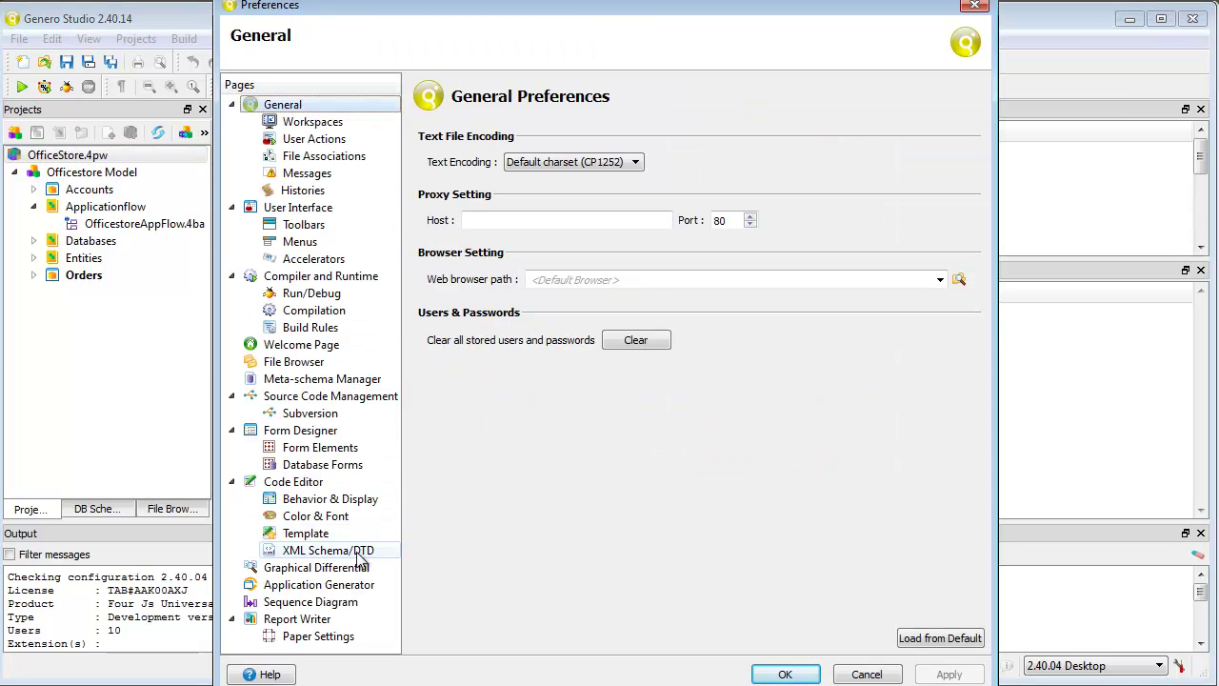
left_click(373, 590)
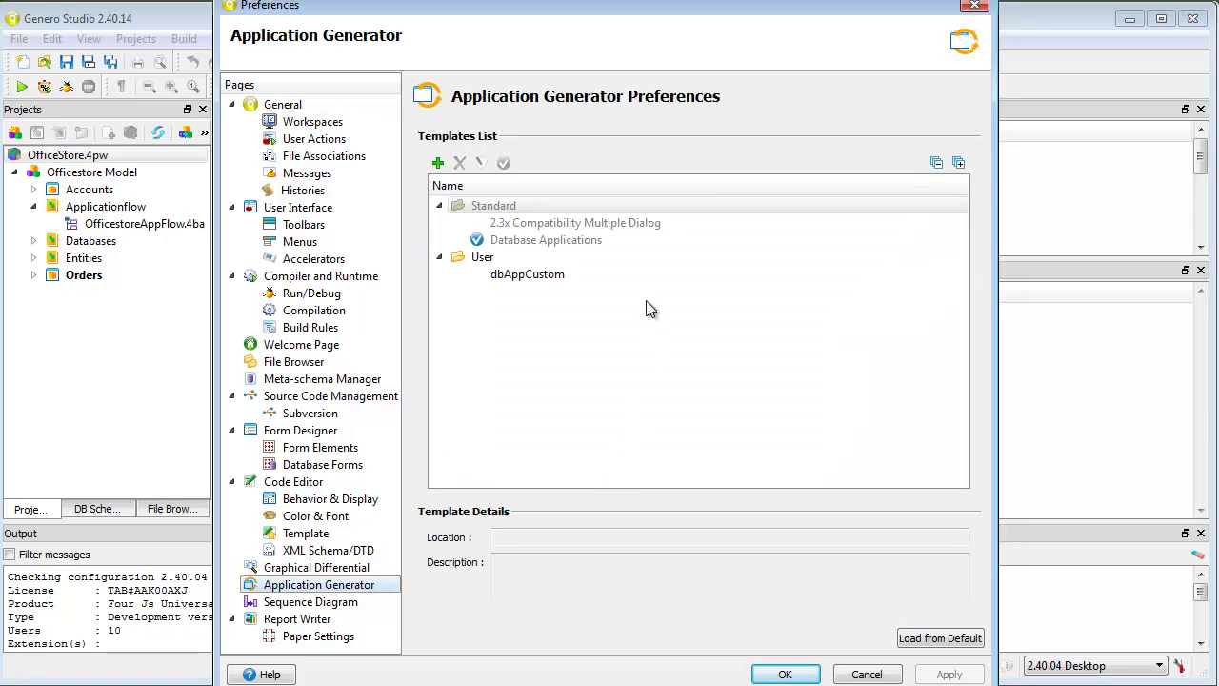
Add a template named customTemplate with location C:\Program Files\FourJs\Genero Studio 24014\gst\bin\src\ag\tpl\customTemplate and description "Custom template ..."
left_click(438, 162)
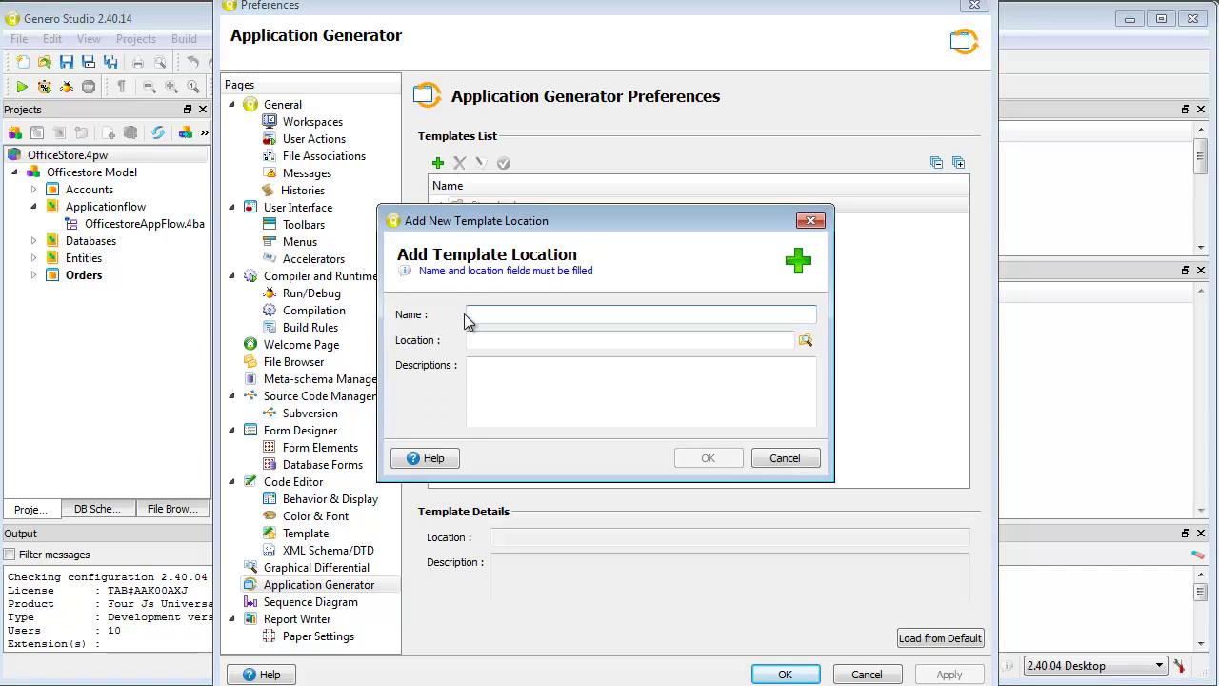
type("custom")
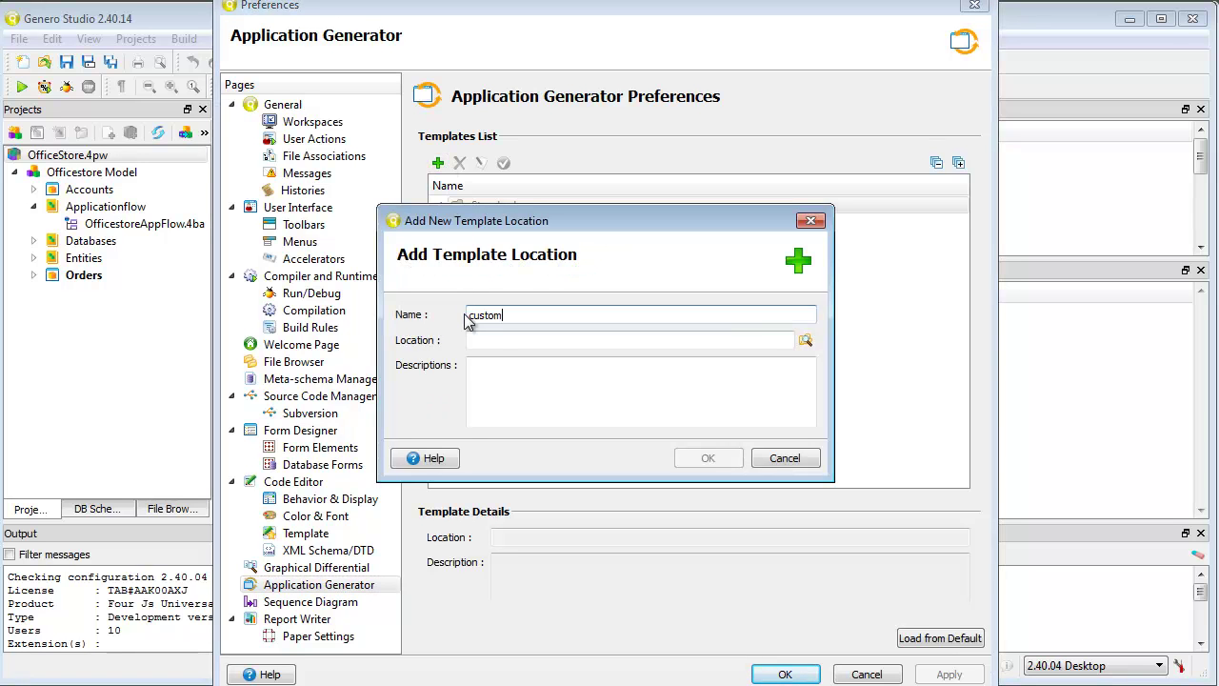
type("Template")
left_click(777, 339)
left_click(539, 343)
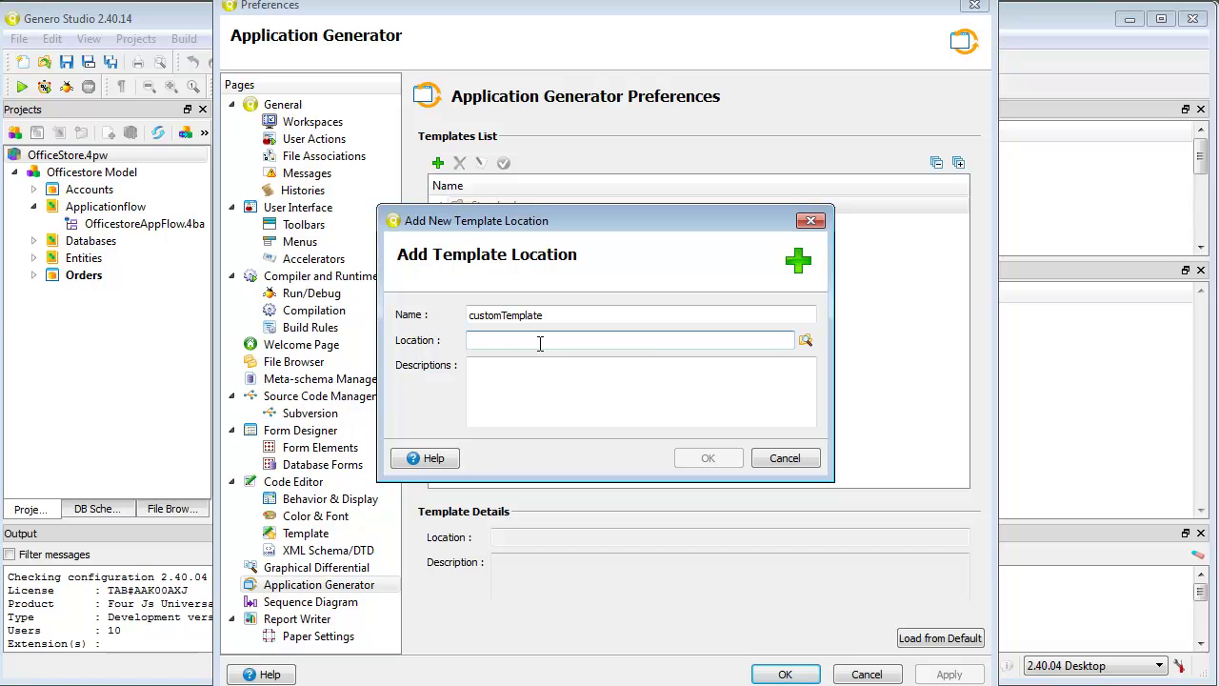
key("ctrl+v")
left_click(584, 379)
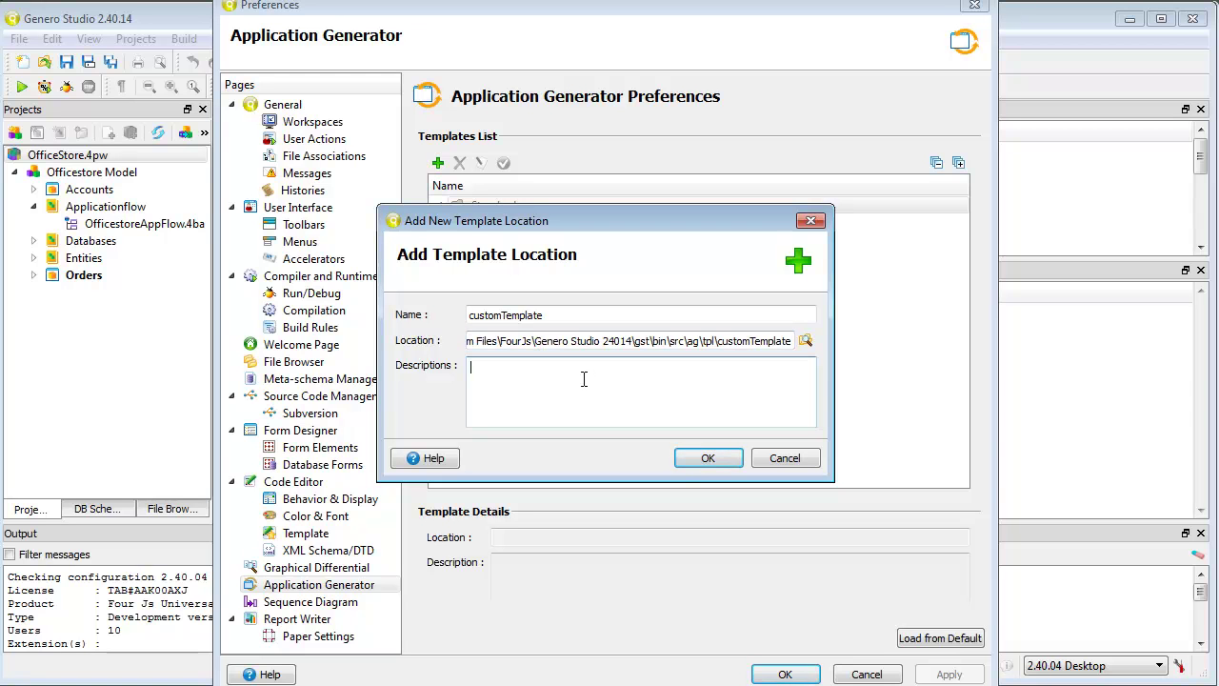
type("Custom template ...")
left_click(708, 458)
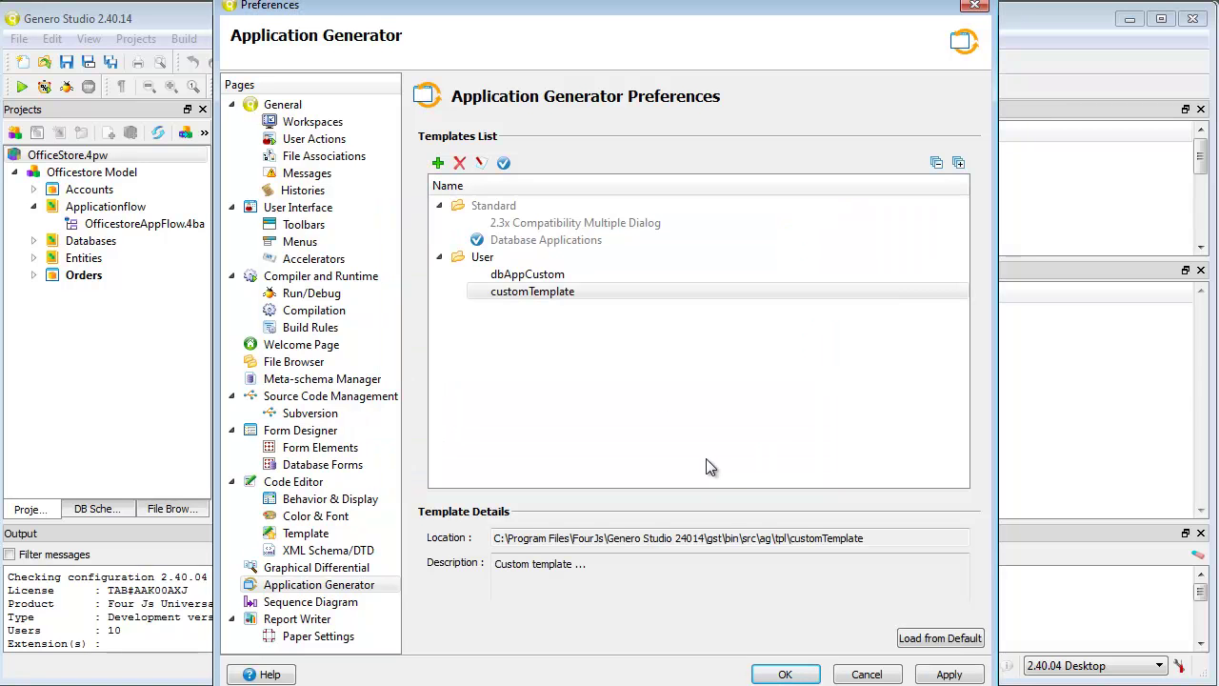
Set customTemplate as the default template, apply the preferences and acknowledge the settings reload
left_click(550, 298)
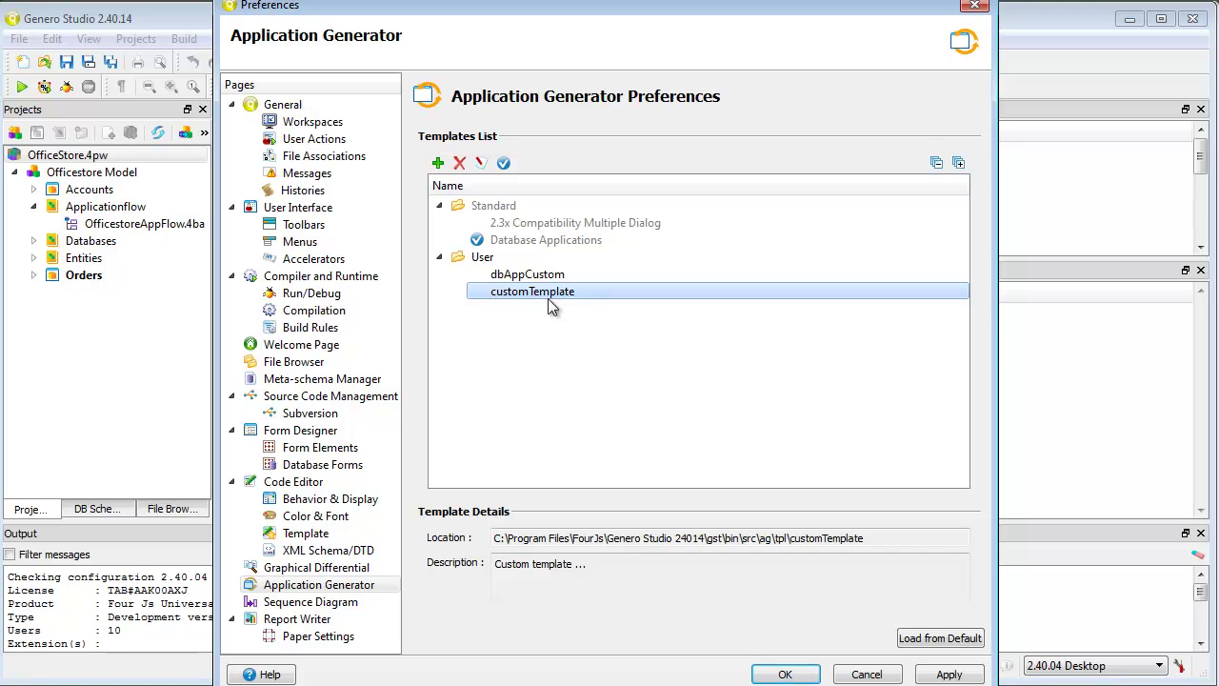
right_click(550, 296)
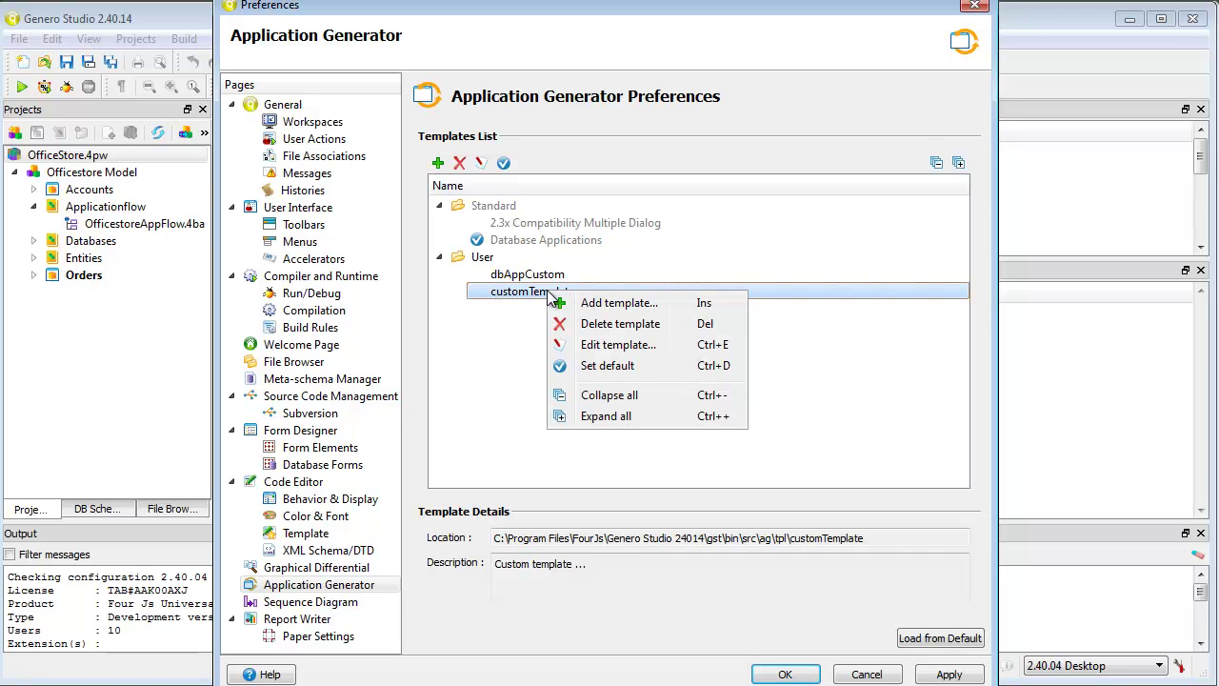
left_click(612, 377)
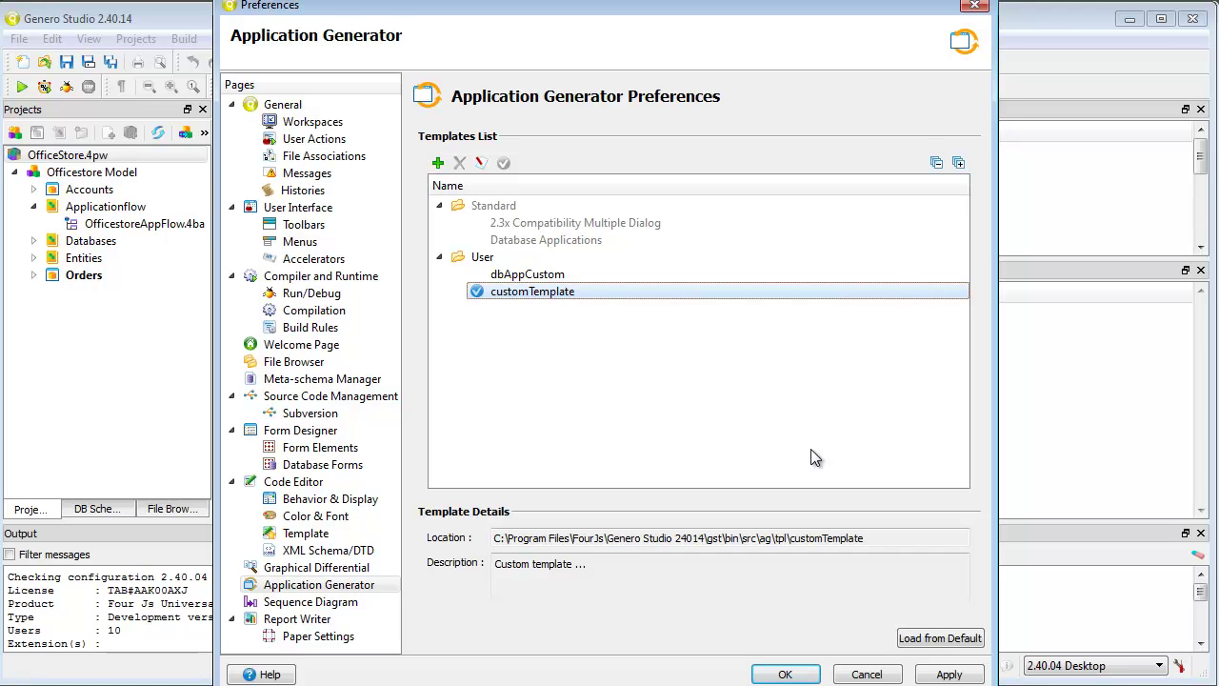
left_click(935, 673)
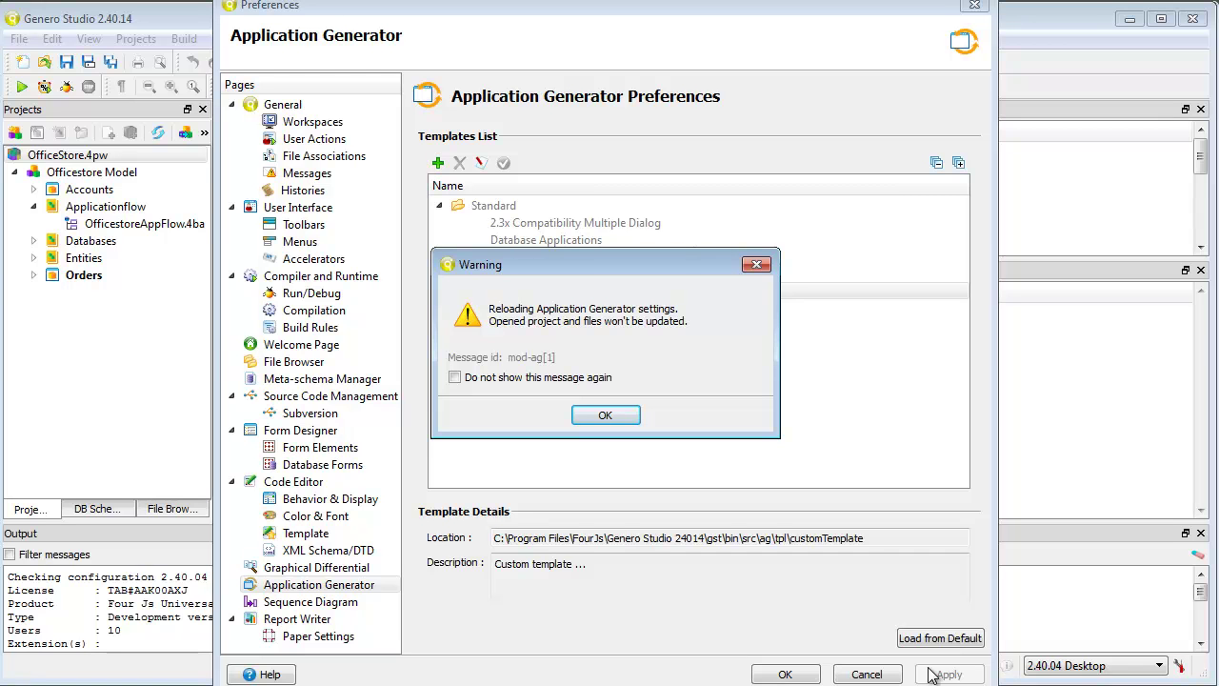
left_click(606, 417)
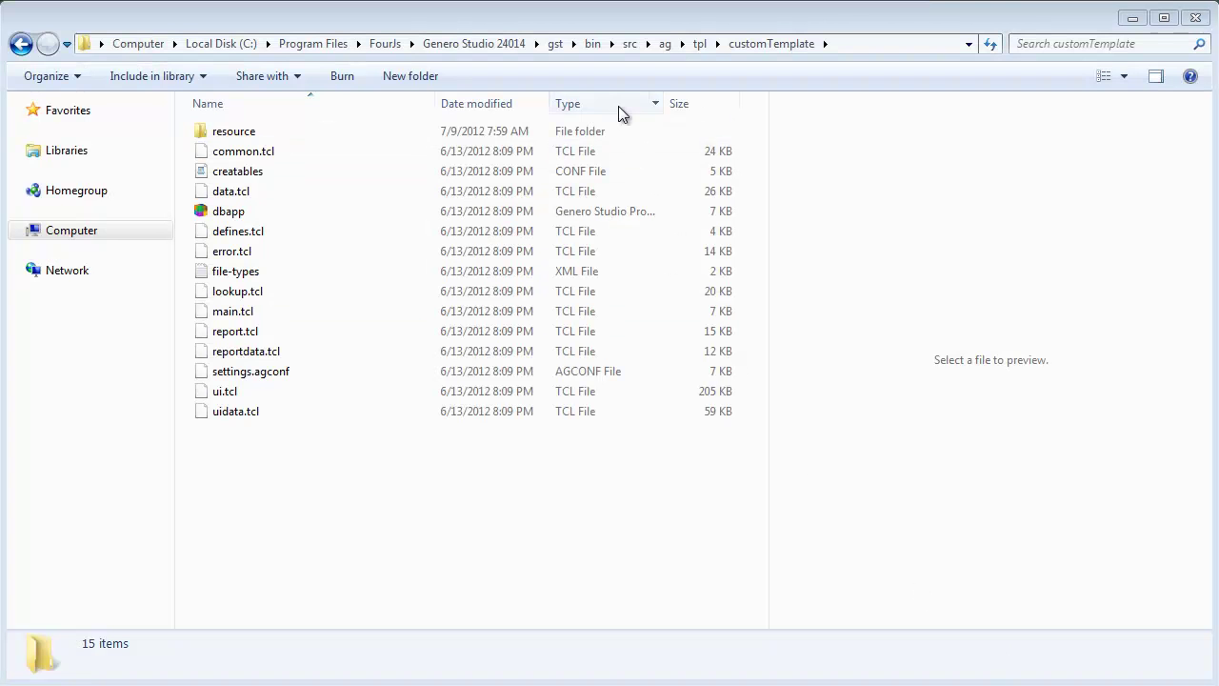
In Windows Explorer, sort the customTemplate folder by type and look at the contents of its resource subfolder
left_click(618, 104)
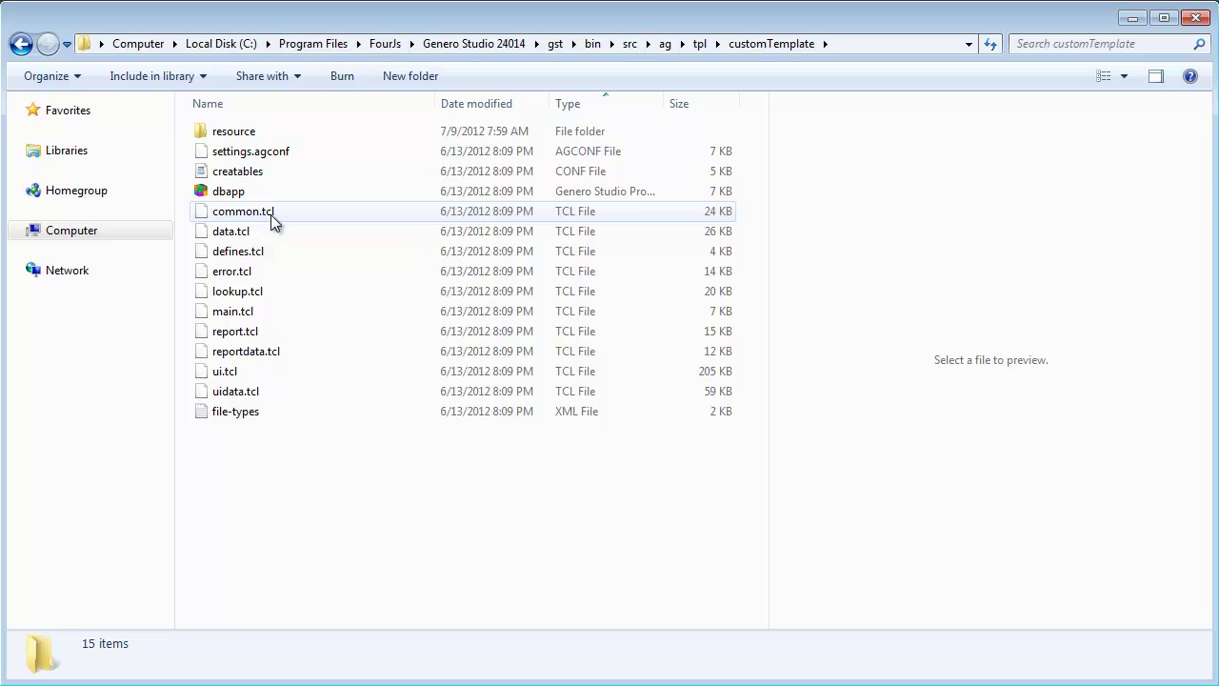
left_click(256, 139)
double_click(255, 138)
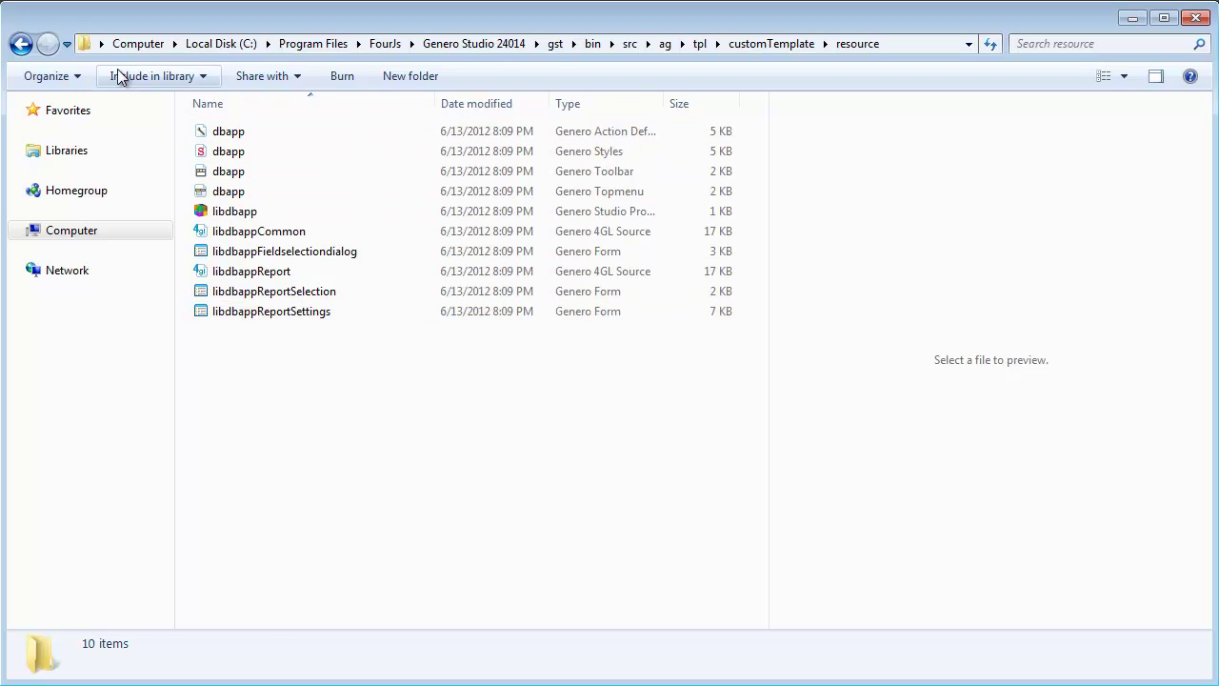
left_click(27, 44)
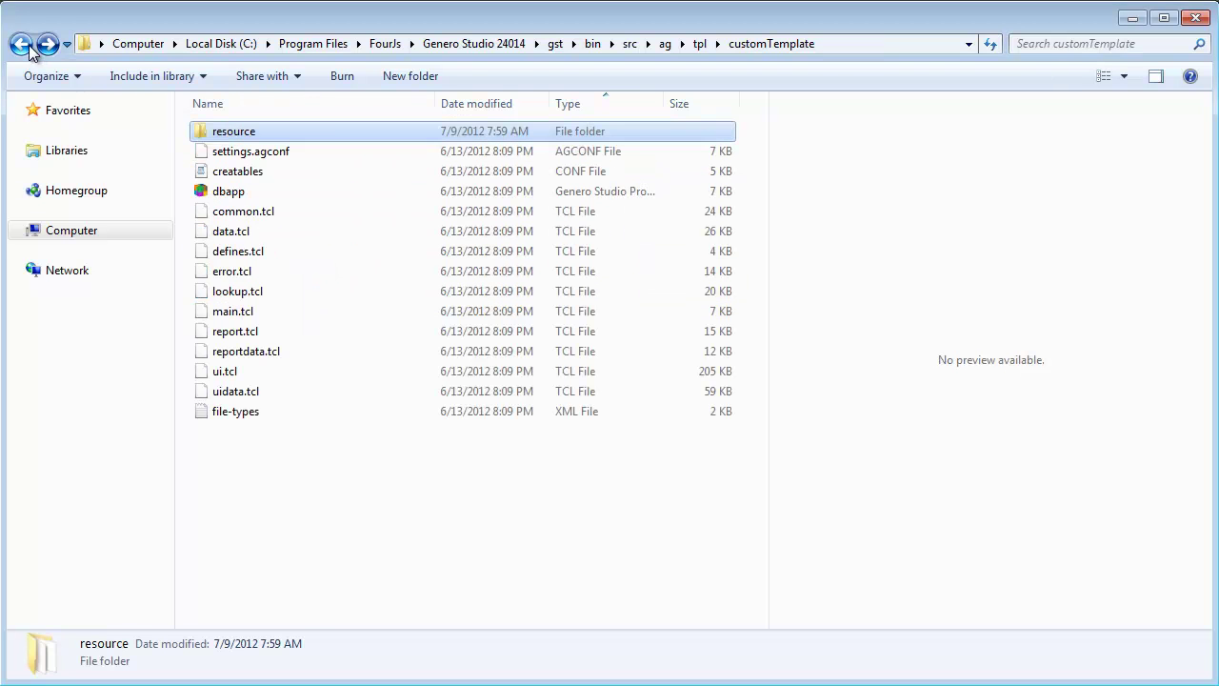
Go through the TCL files in the customTemplate folder one by one, from common, data and defines to ui and uidata
left_click(272, 213)
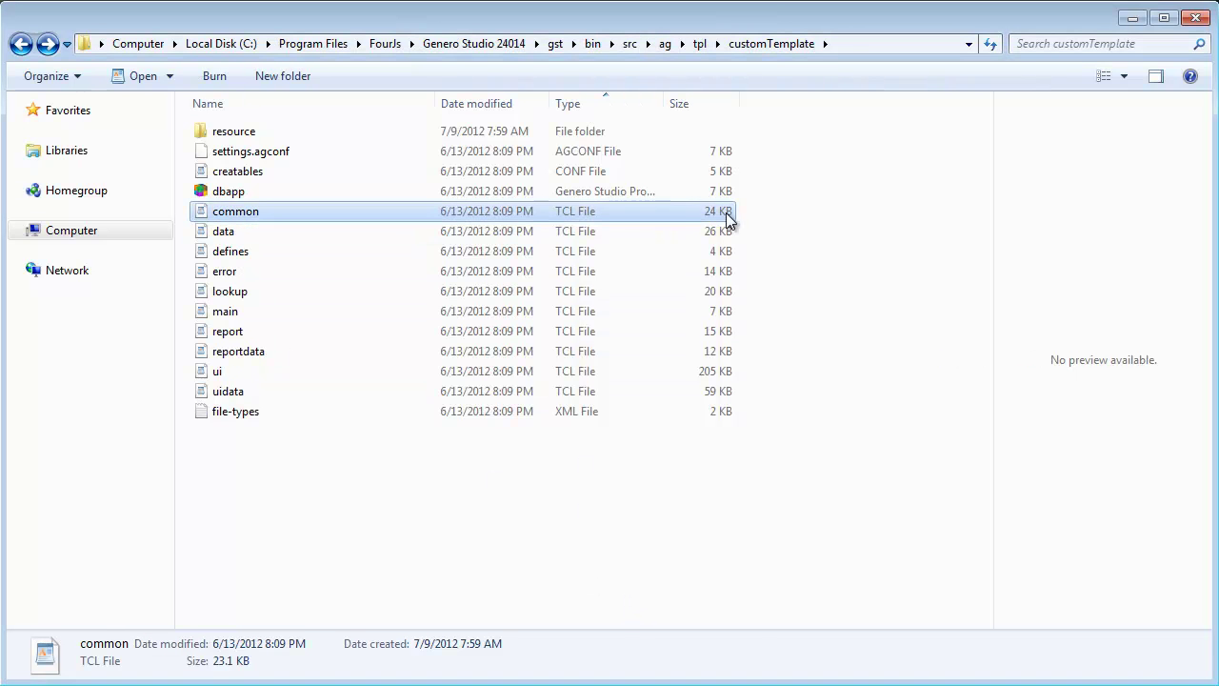
left_click(291, 235)
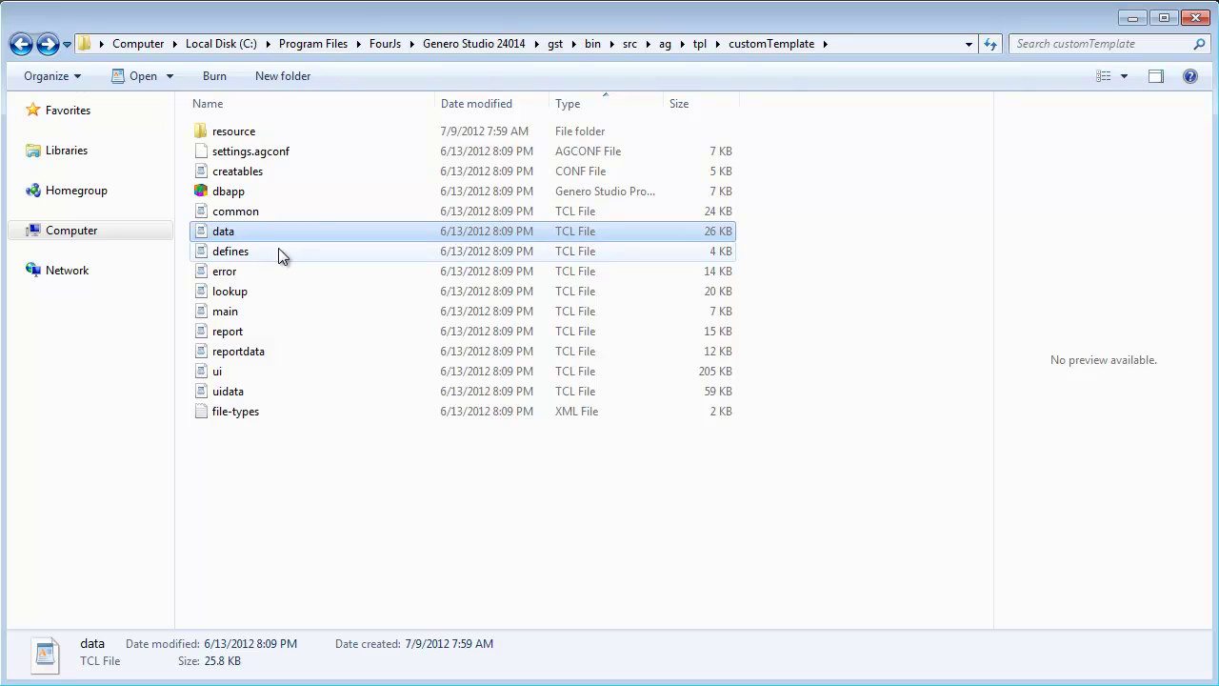
left_click(277, 250)
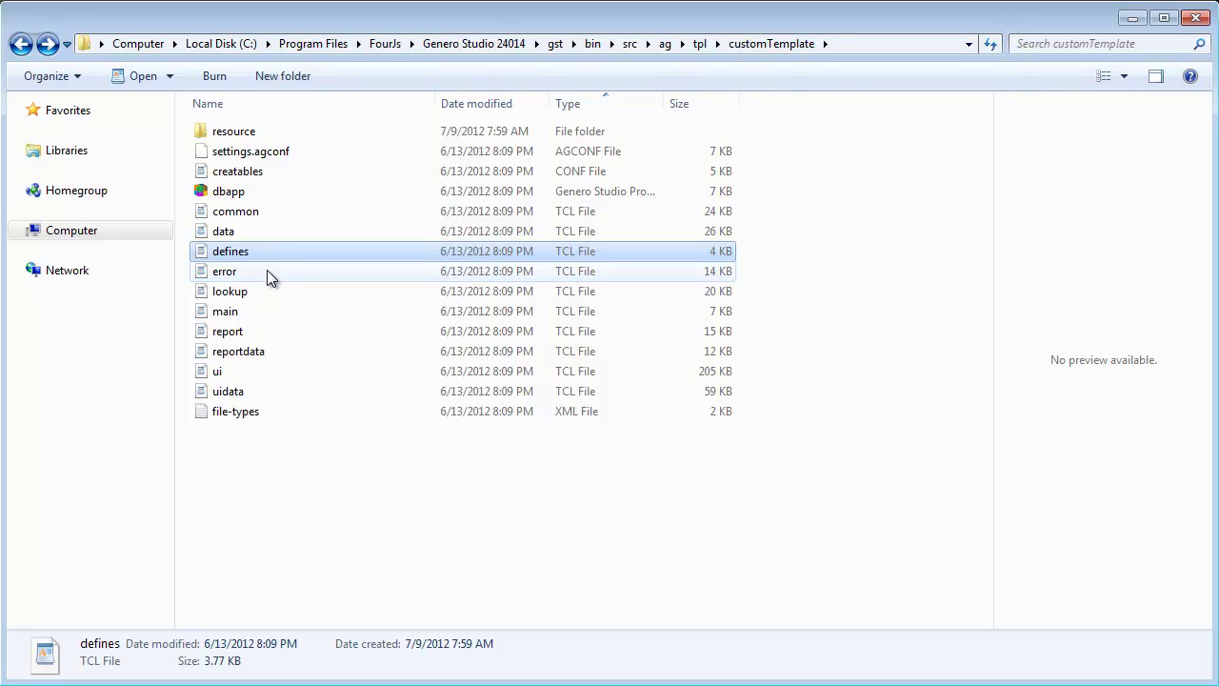
left_click(266, 271)
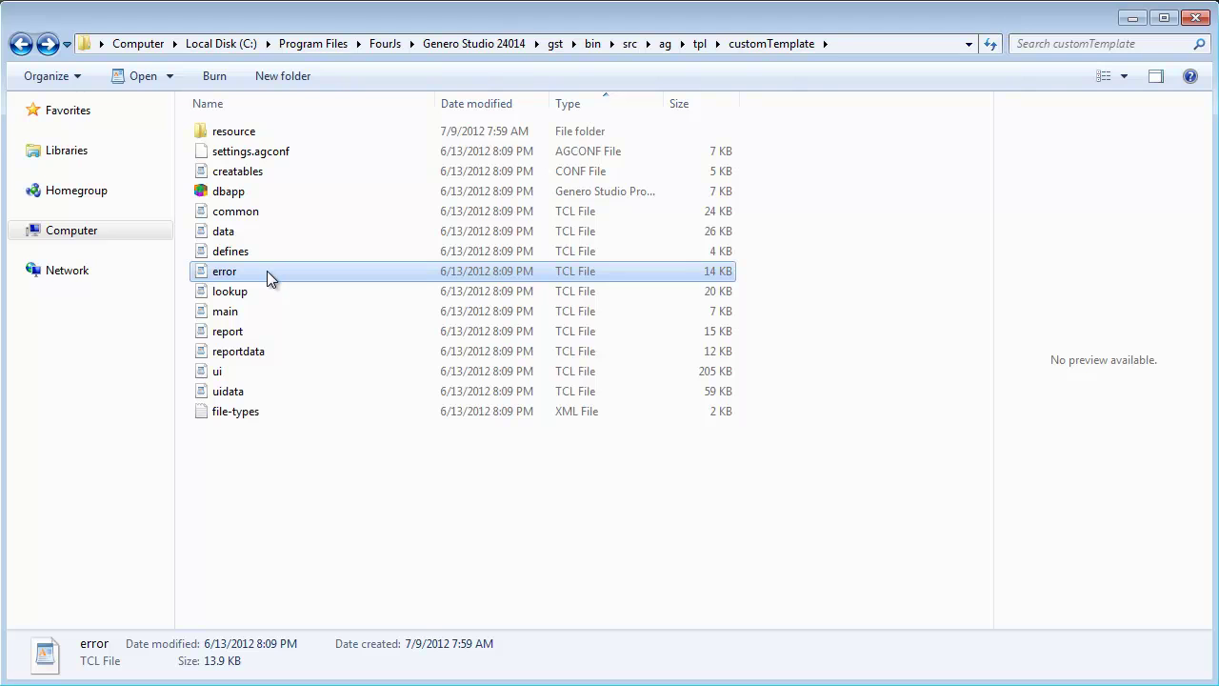
left_click(262, 290)
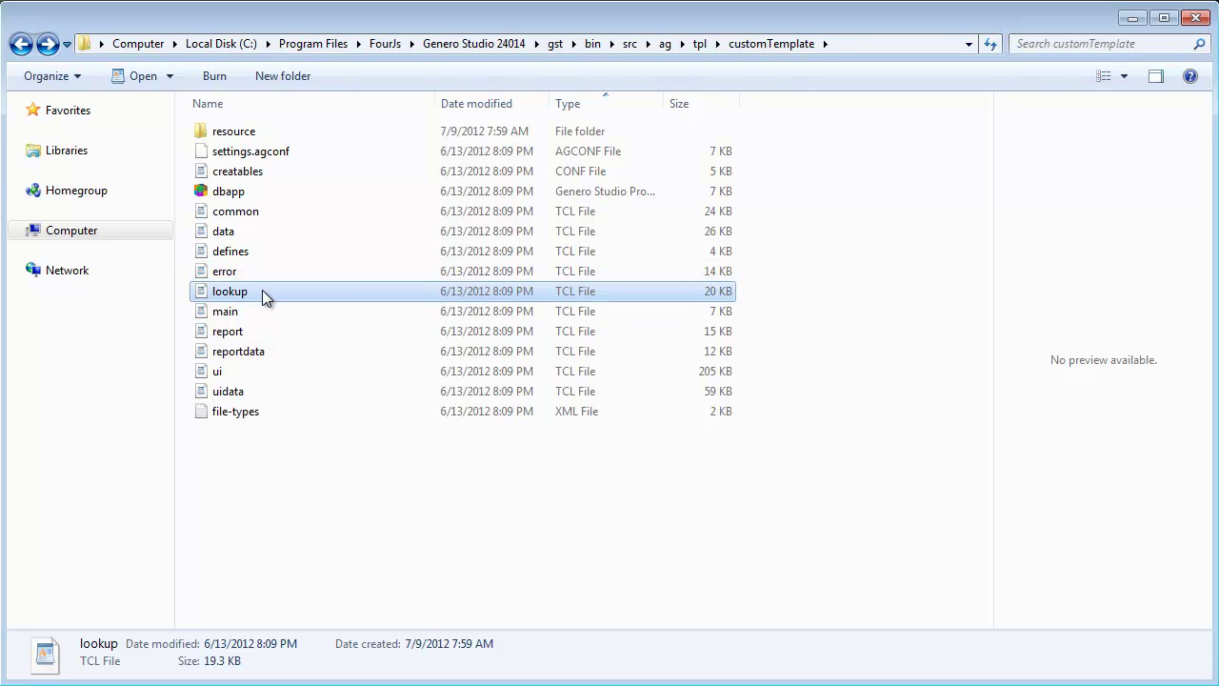
left_click(256, 311)
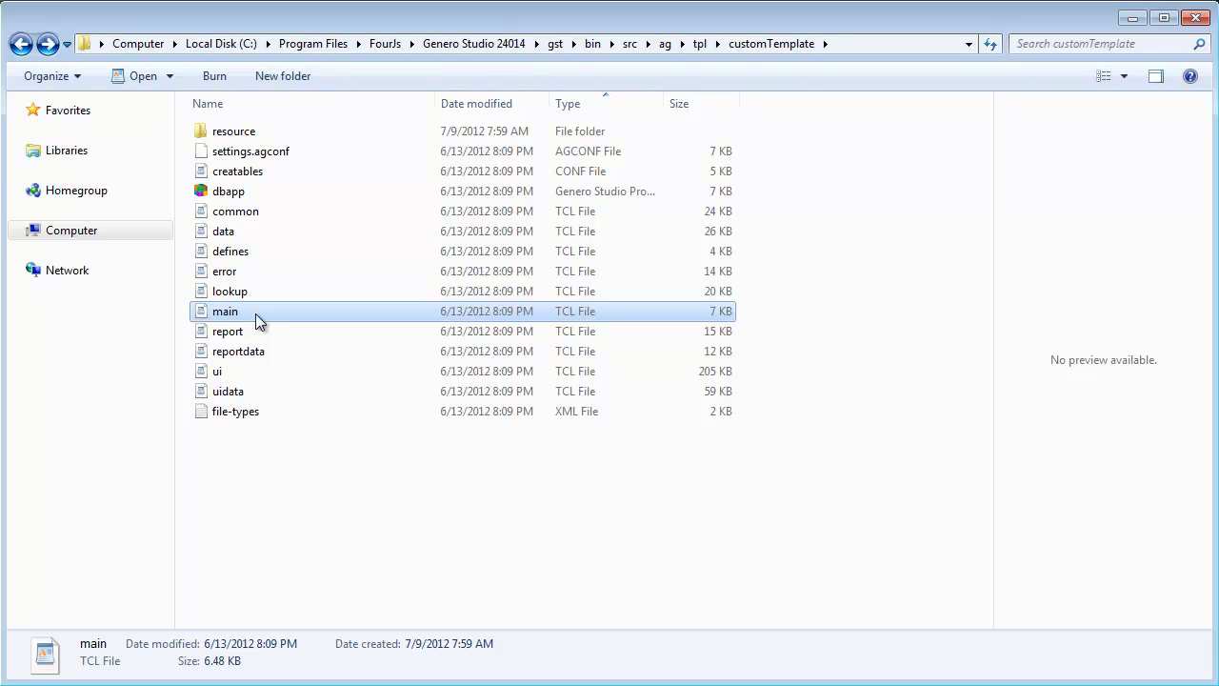
left_click(252, 326)
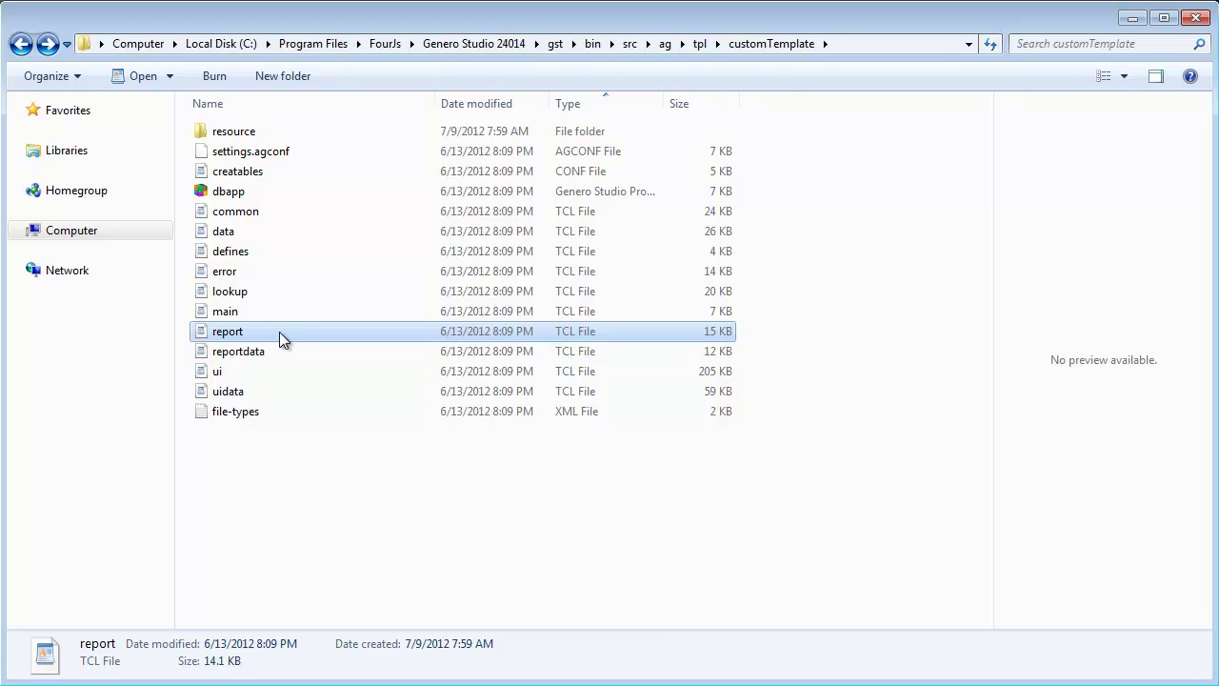
left_click(277, 352)
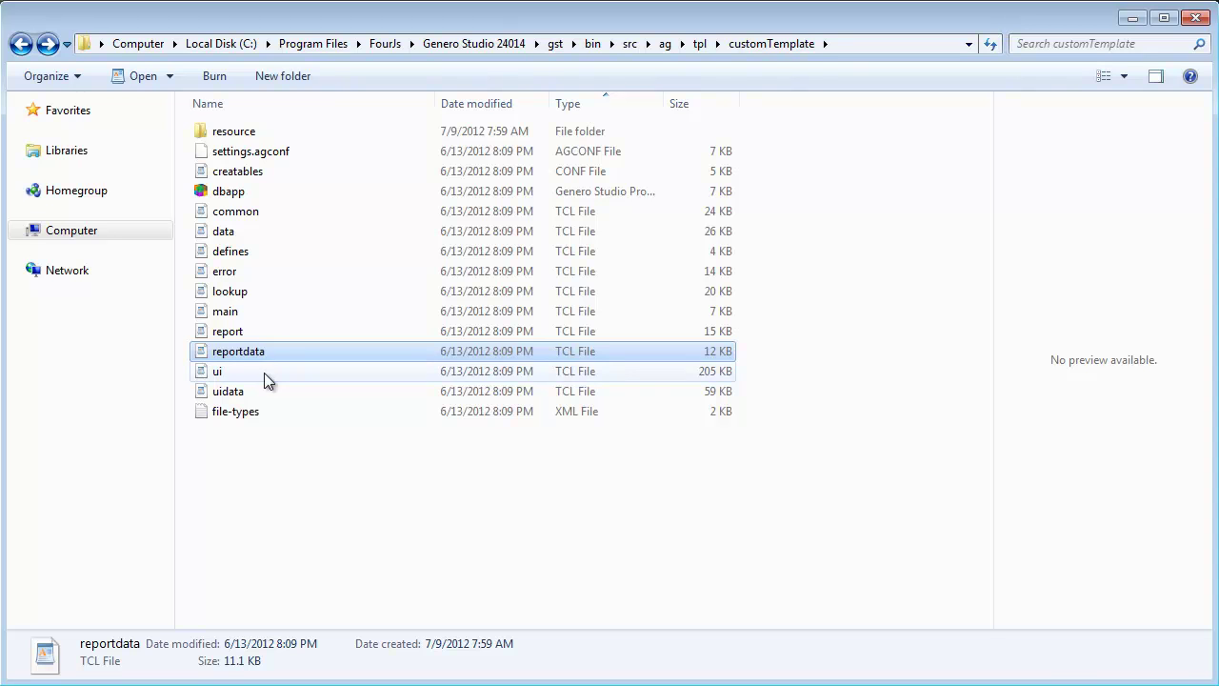
left_click(264, 373)
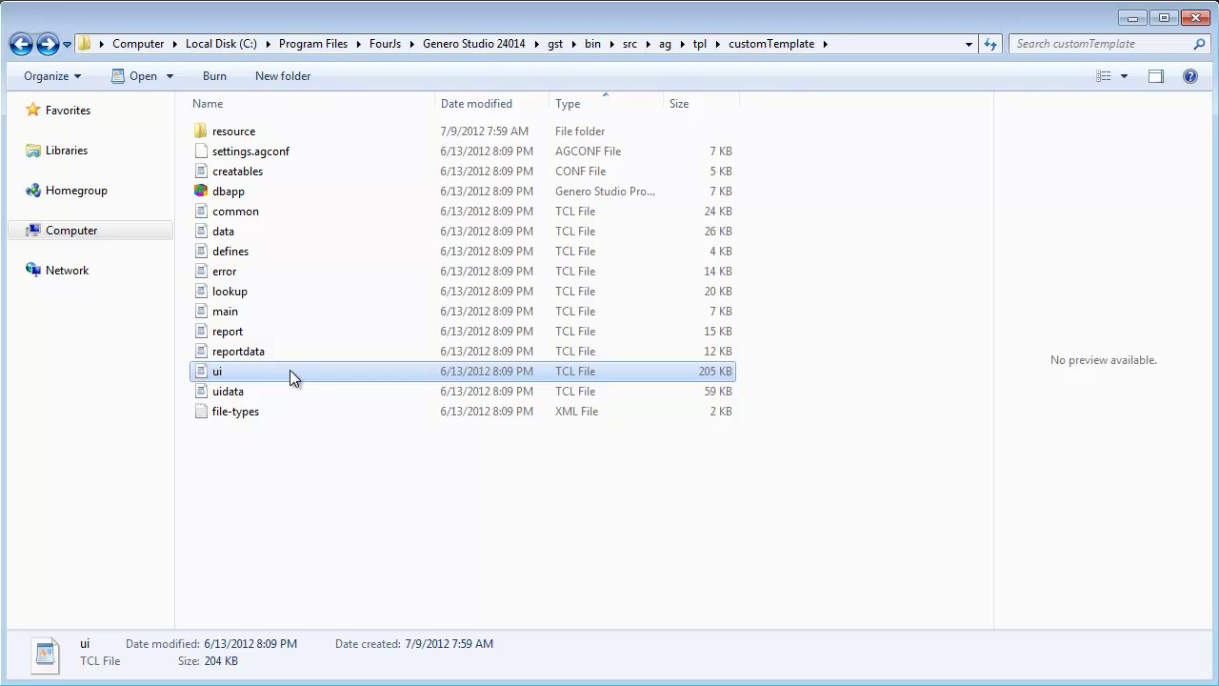
left_click(279, 391)
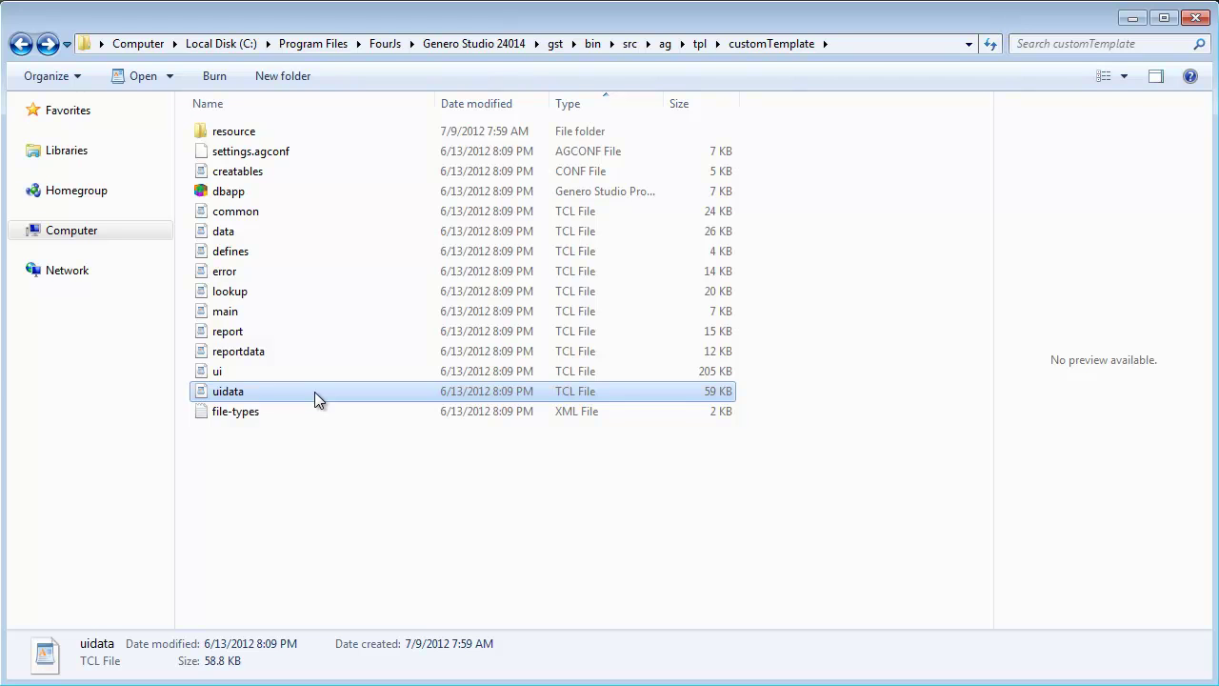
Review the template's settings.agconf, creatables, file-types and dbapp files in the customTemplate folder
left_click(305, 157)
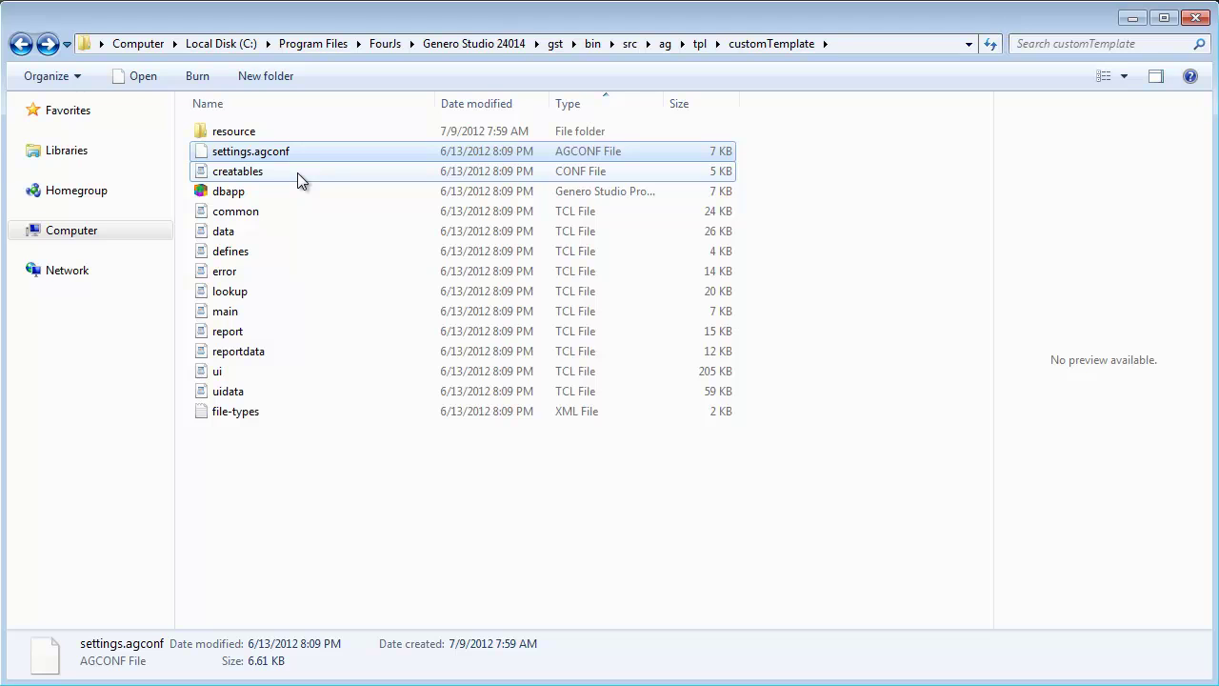
left_click(297, 173)
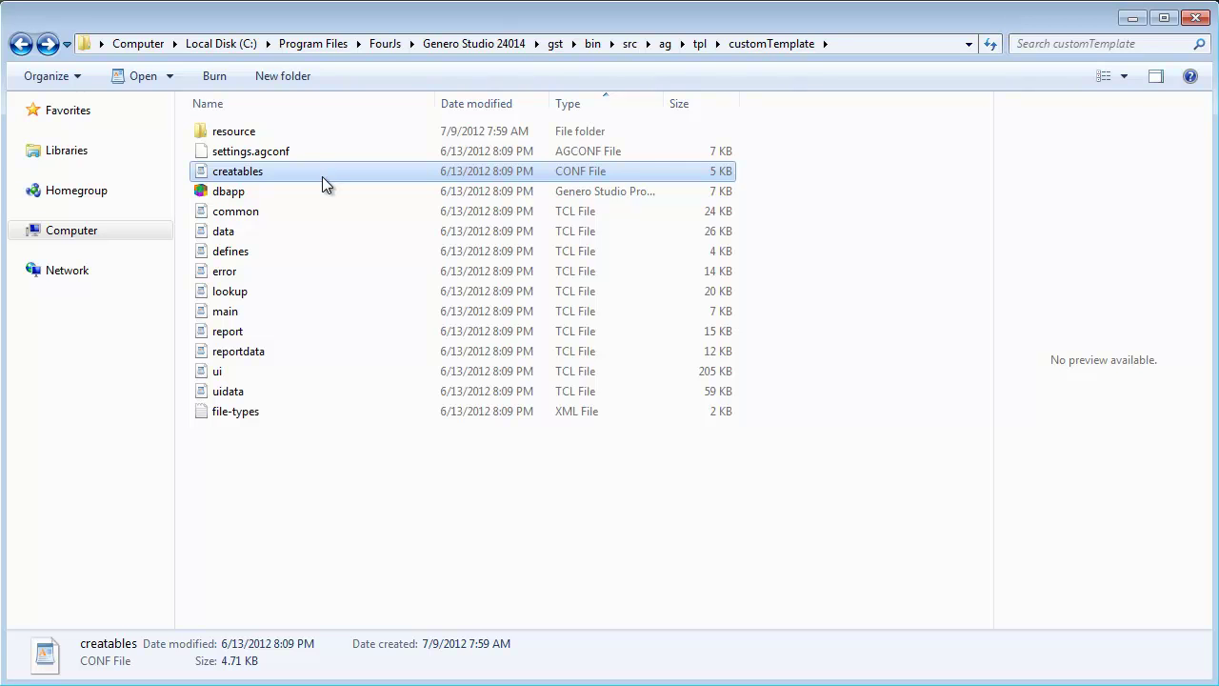
left_click(297, 414)
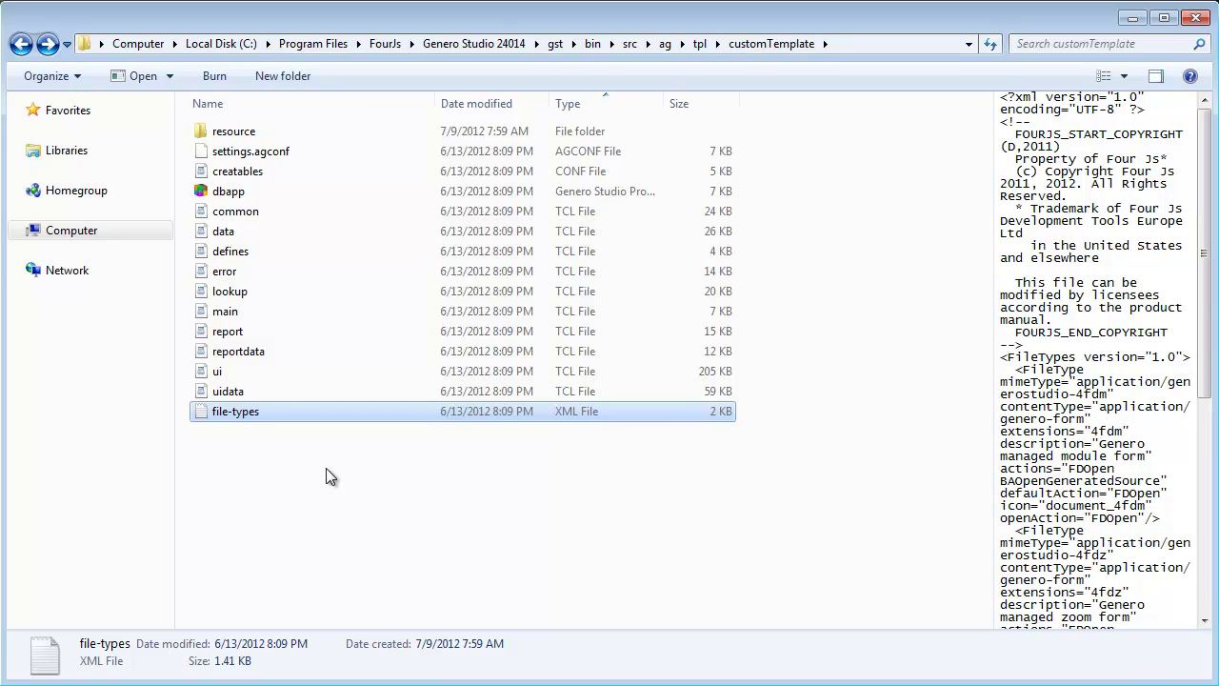
left_click(292, 197)
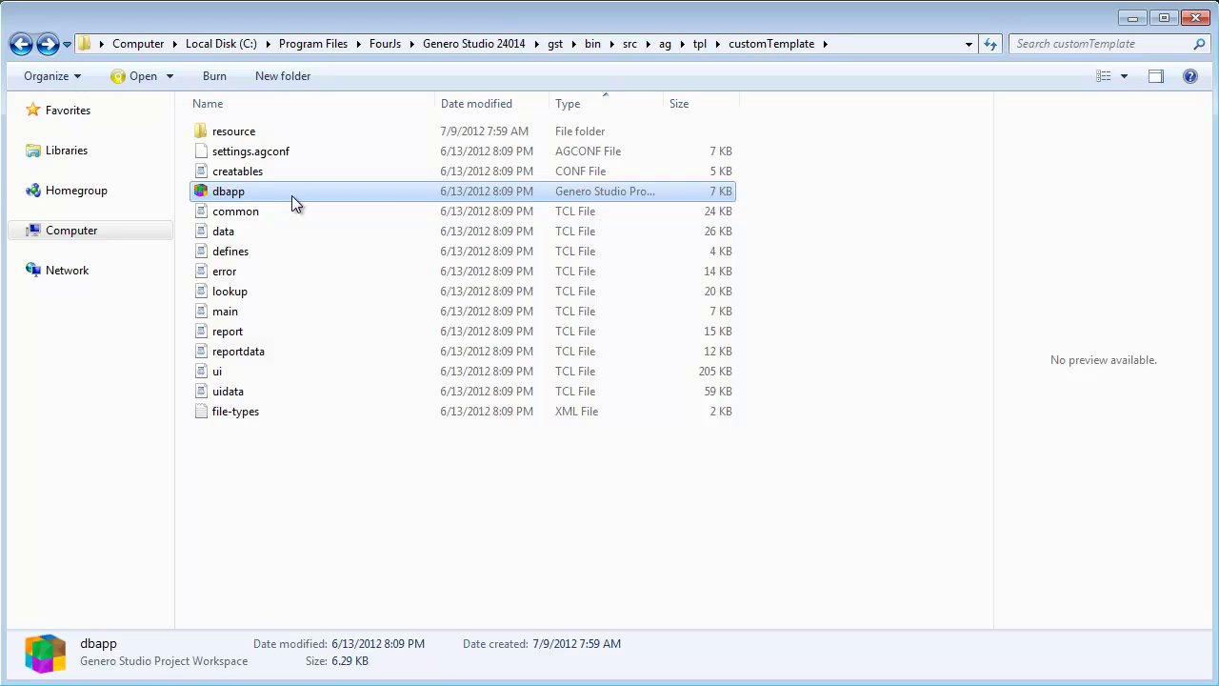
Open the template's main TCL file in Genero Studio and look at the code that generates the MAIN block
left_click(257, 314)
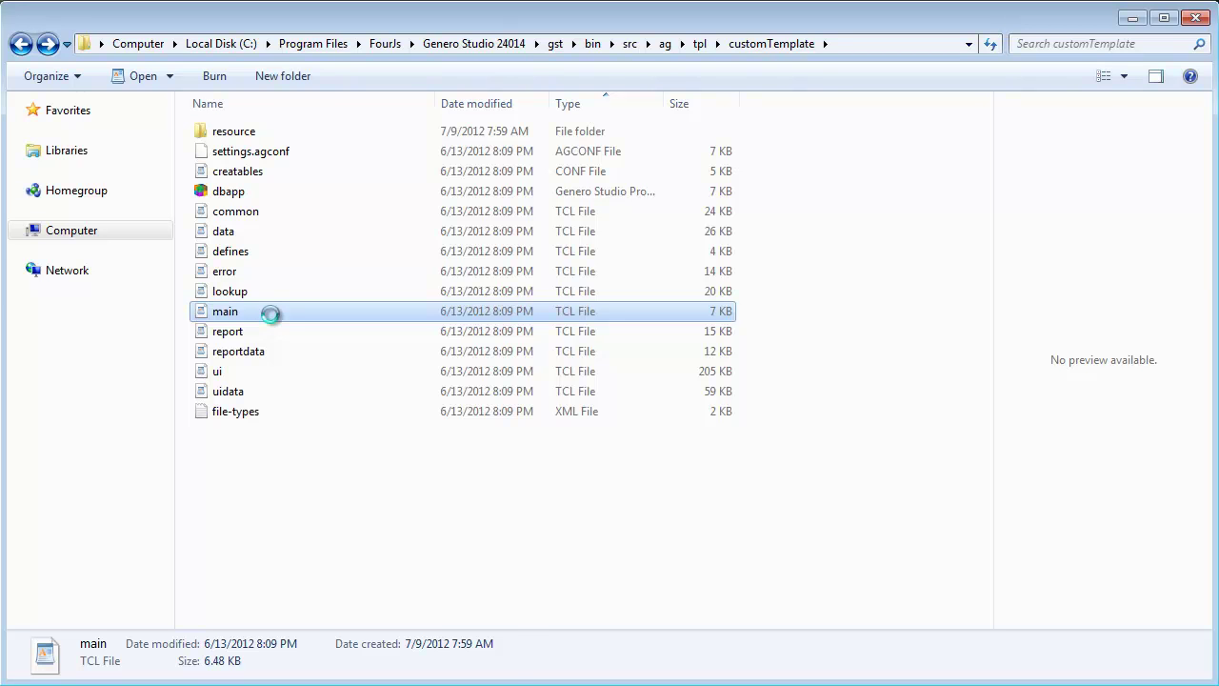
right_click(271, 315)
left_click(345, 363)
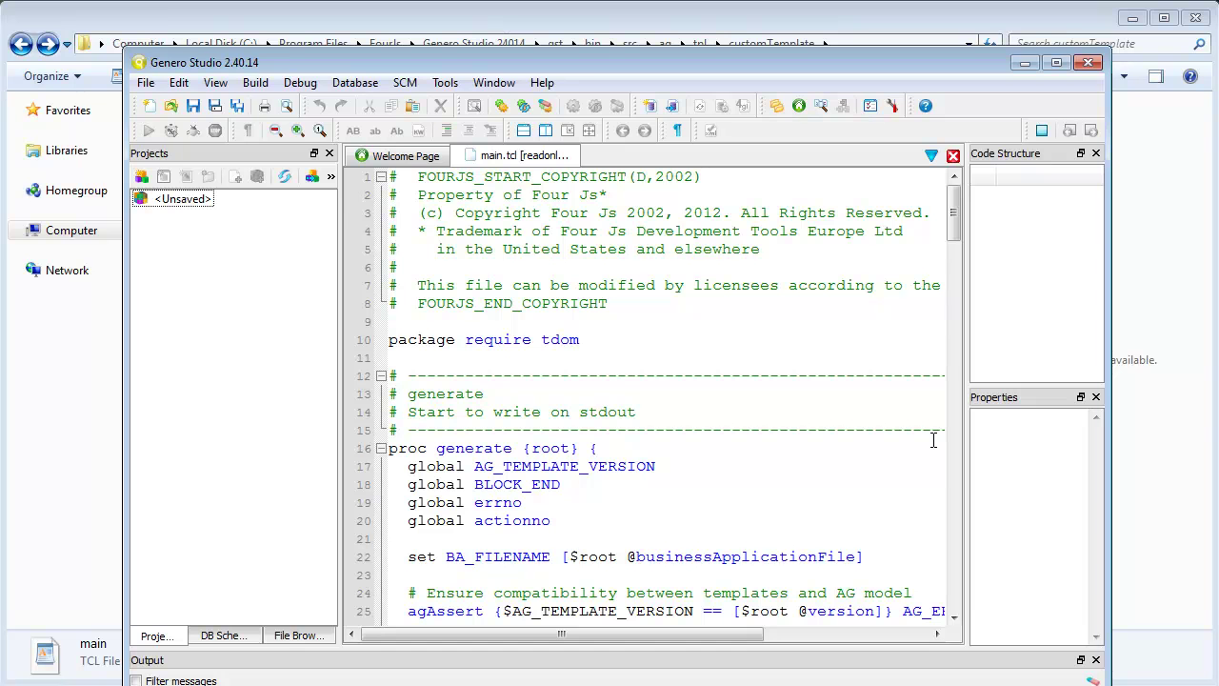
left_click_drag(955, 235, 962, 402)
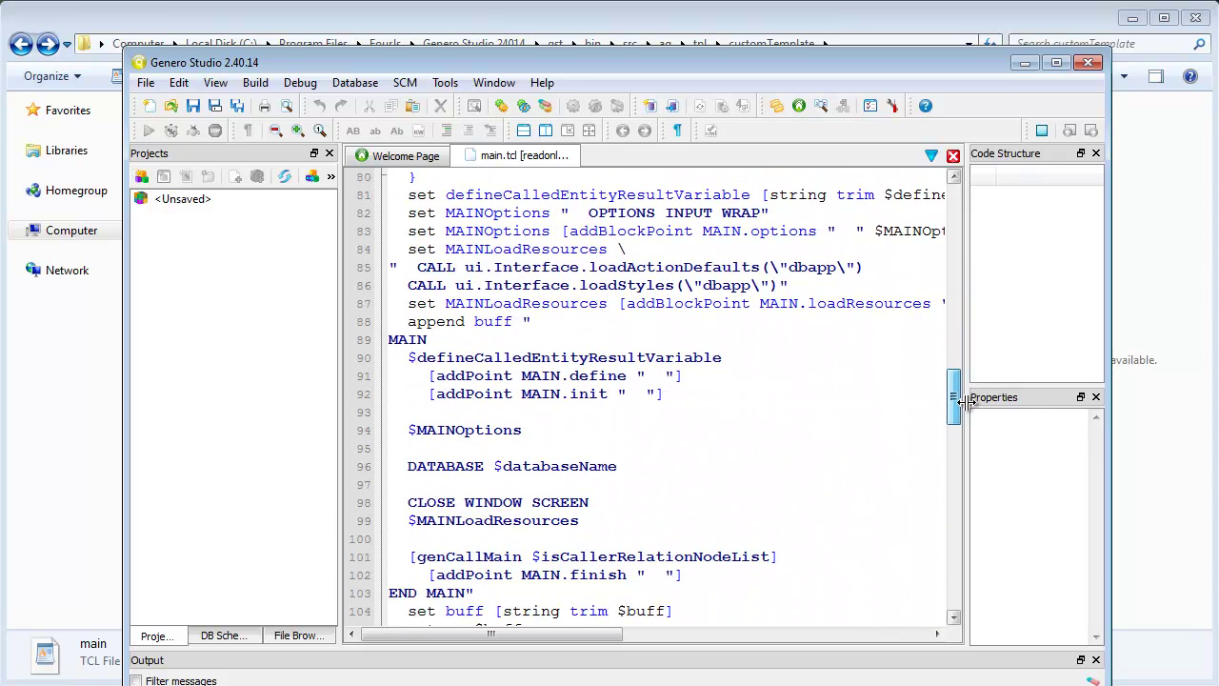